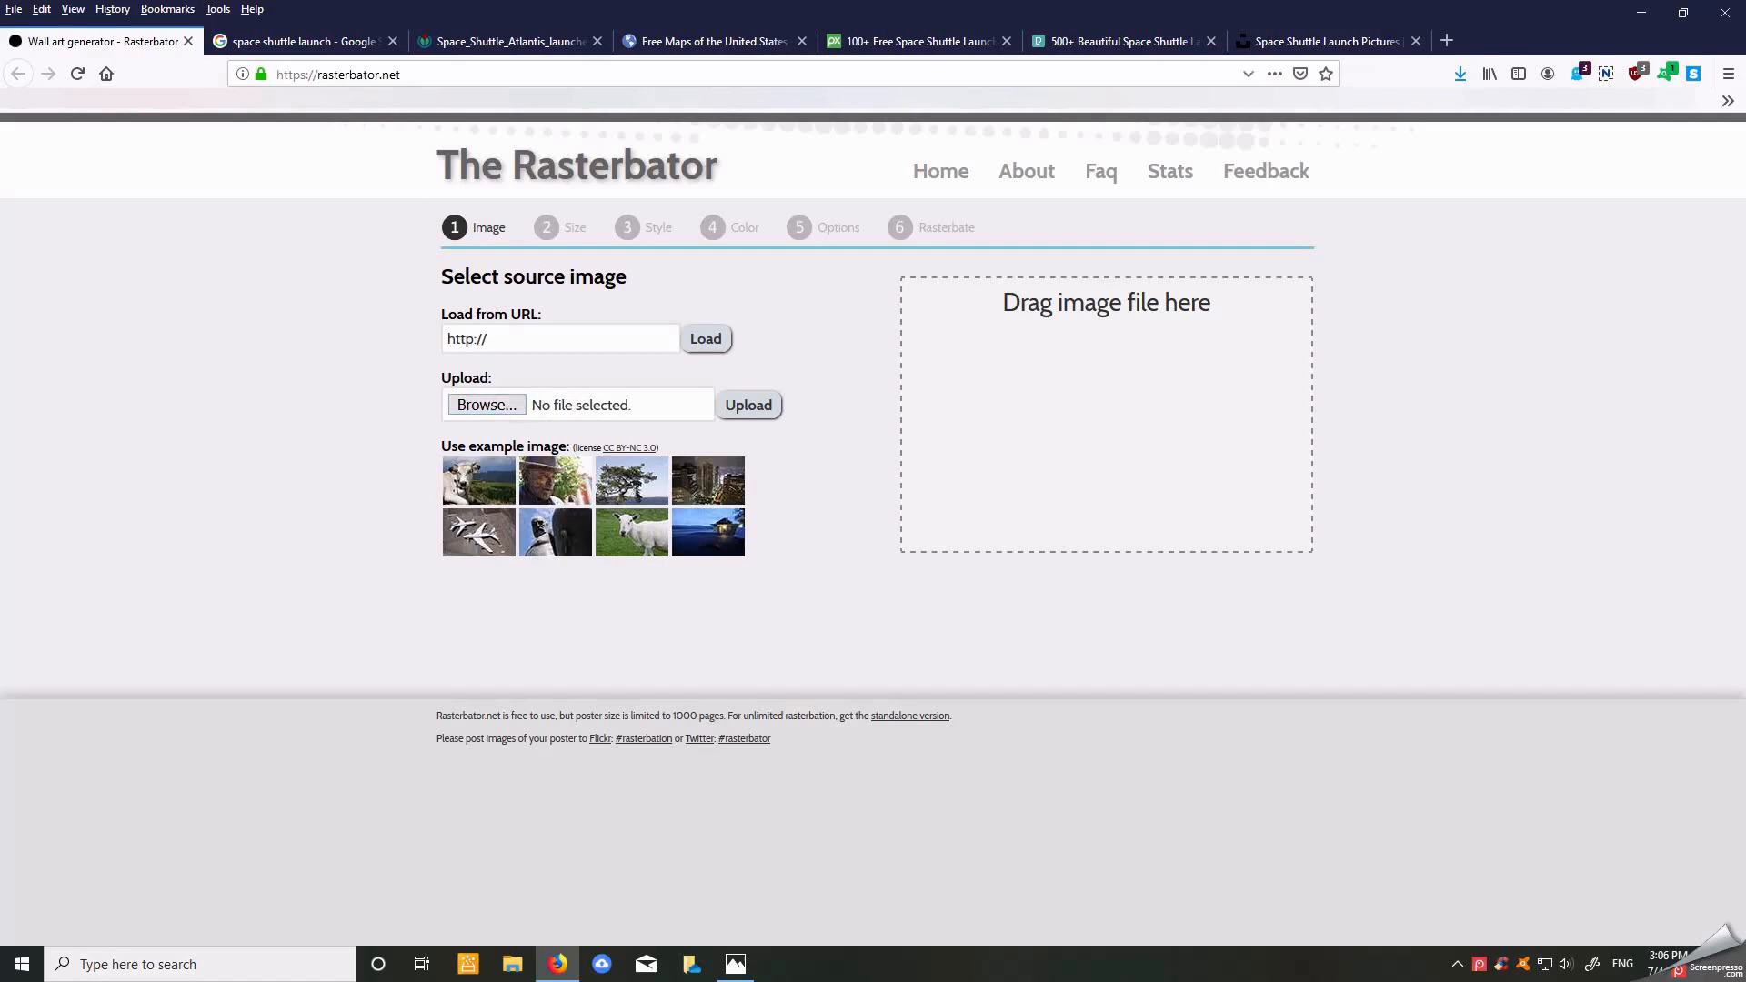
Step: Check the size and usage-rights filters on the Google image results for space shuttle launch
{"action": "left_click", "coordinate": [329, 51]}
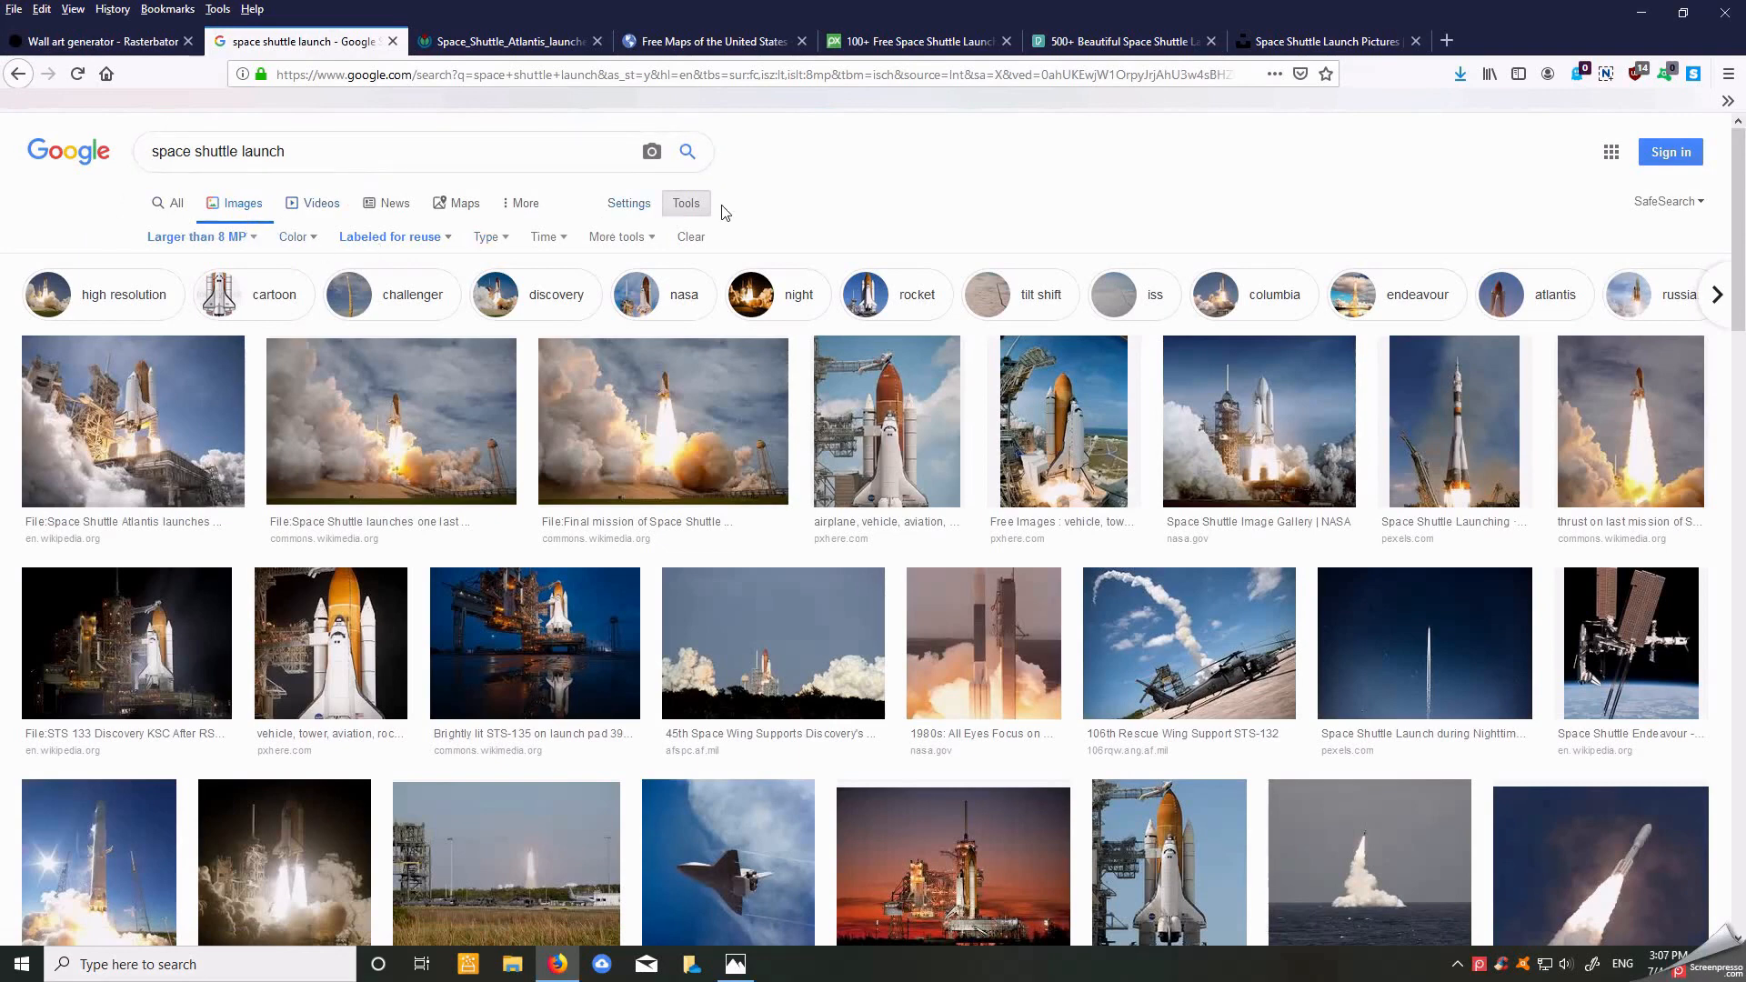
{"action": "left_click", "coordinate": [445, 240]}
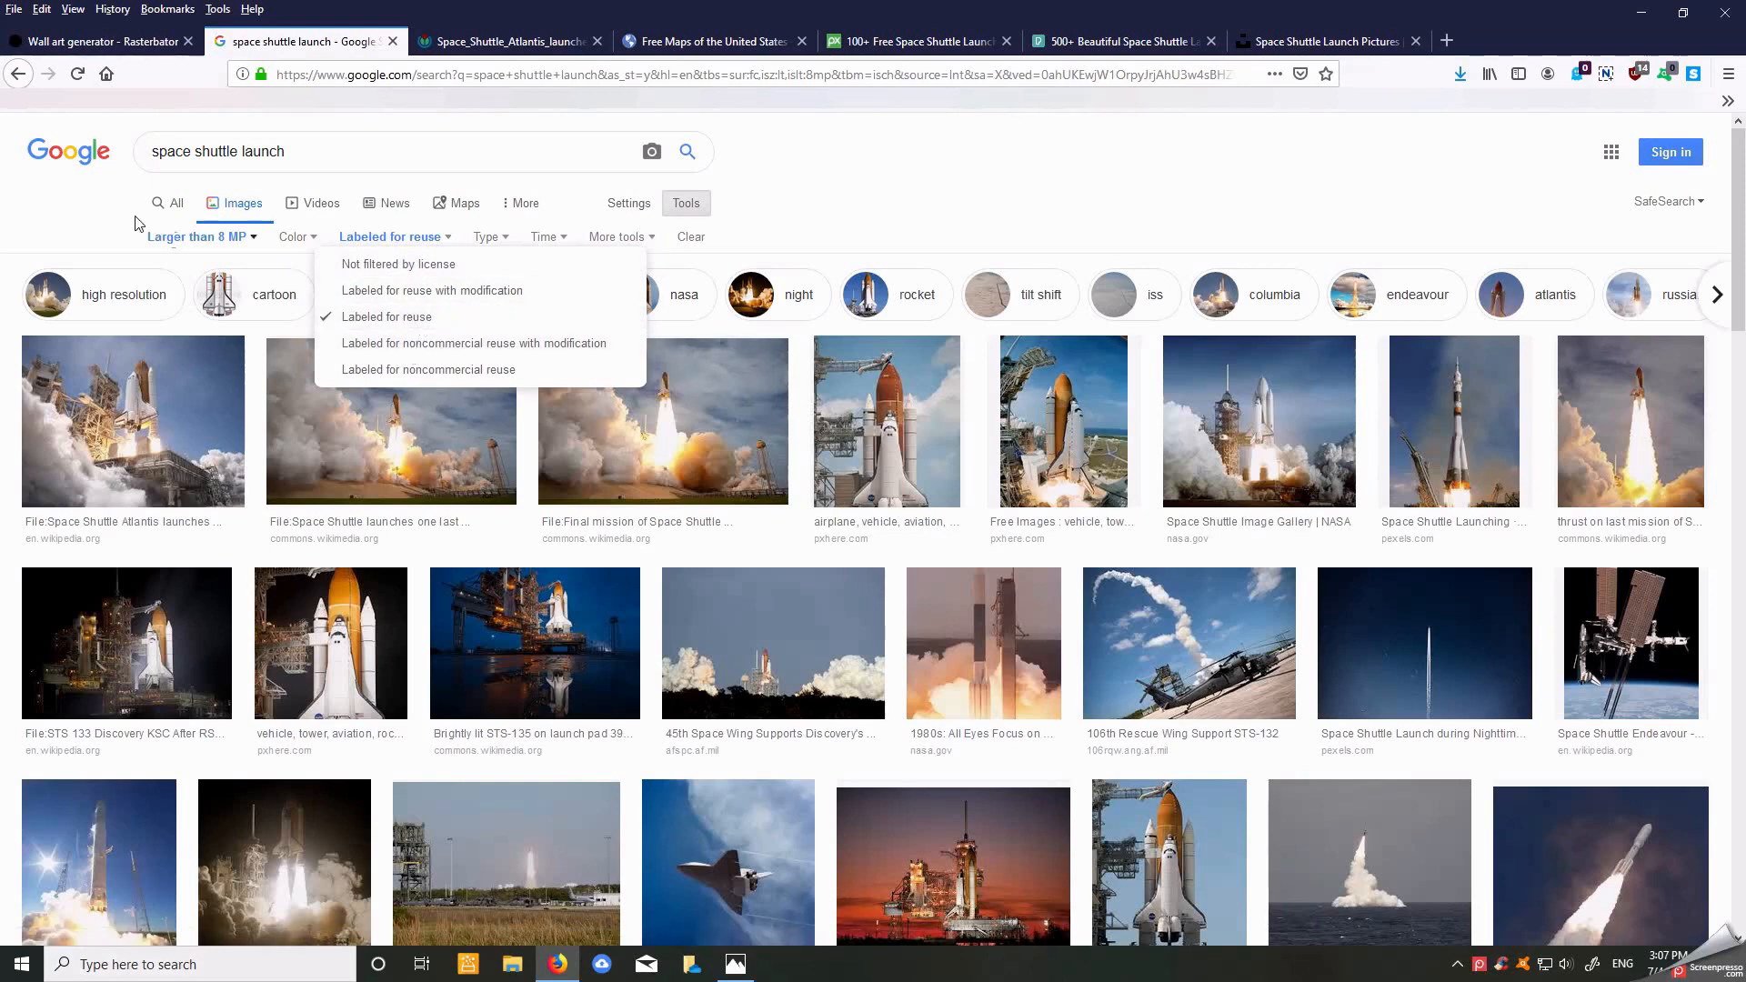
{"action": "left_click", "coordinate": [91, 221]}
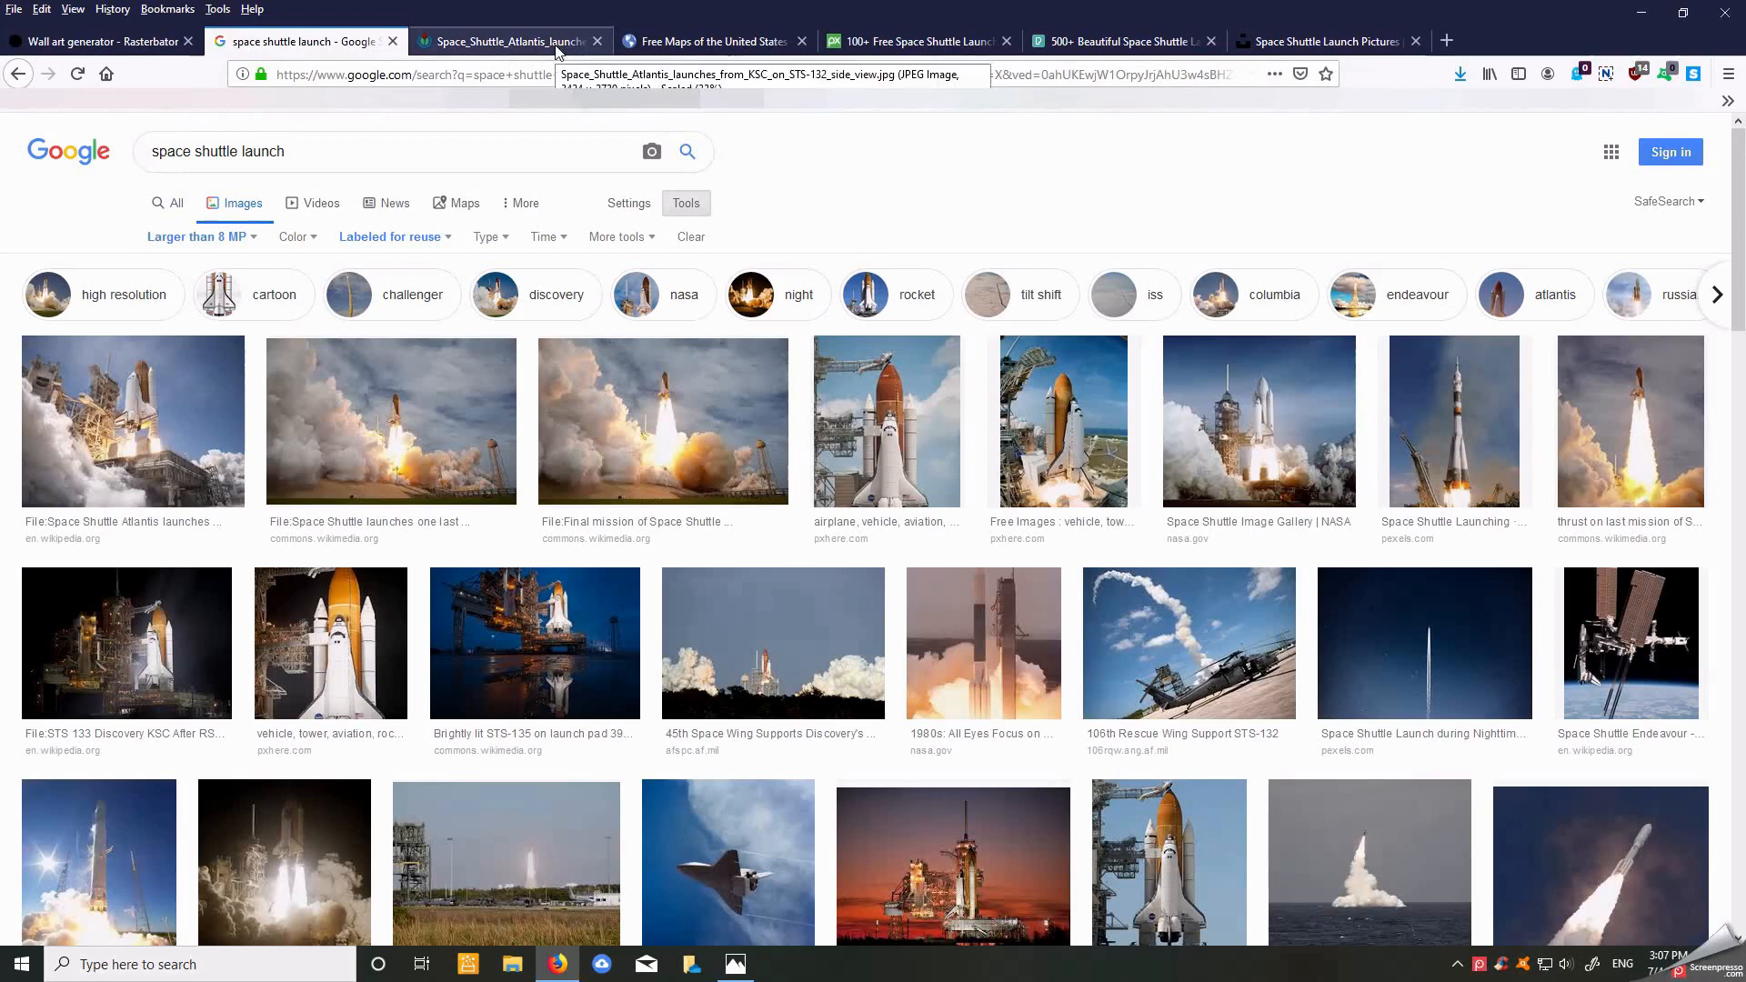
Step: Review the free image sources: United States maps on Mapswire and space shuttle launch photos on Pixabay, Pexels, Unsplash and Google
{"action": "left_click", "coordinate": [678, 41]}
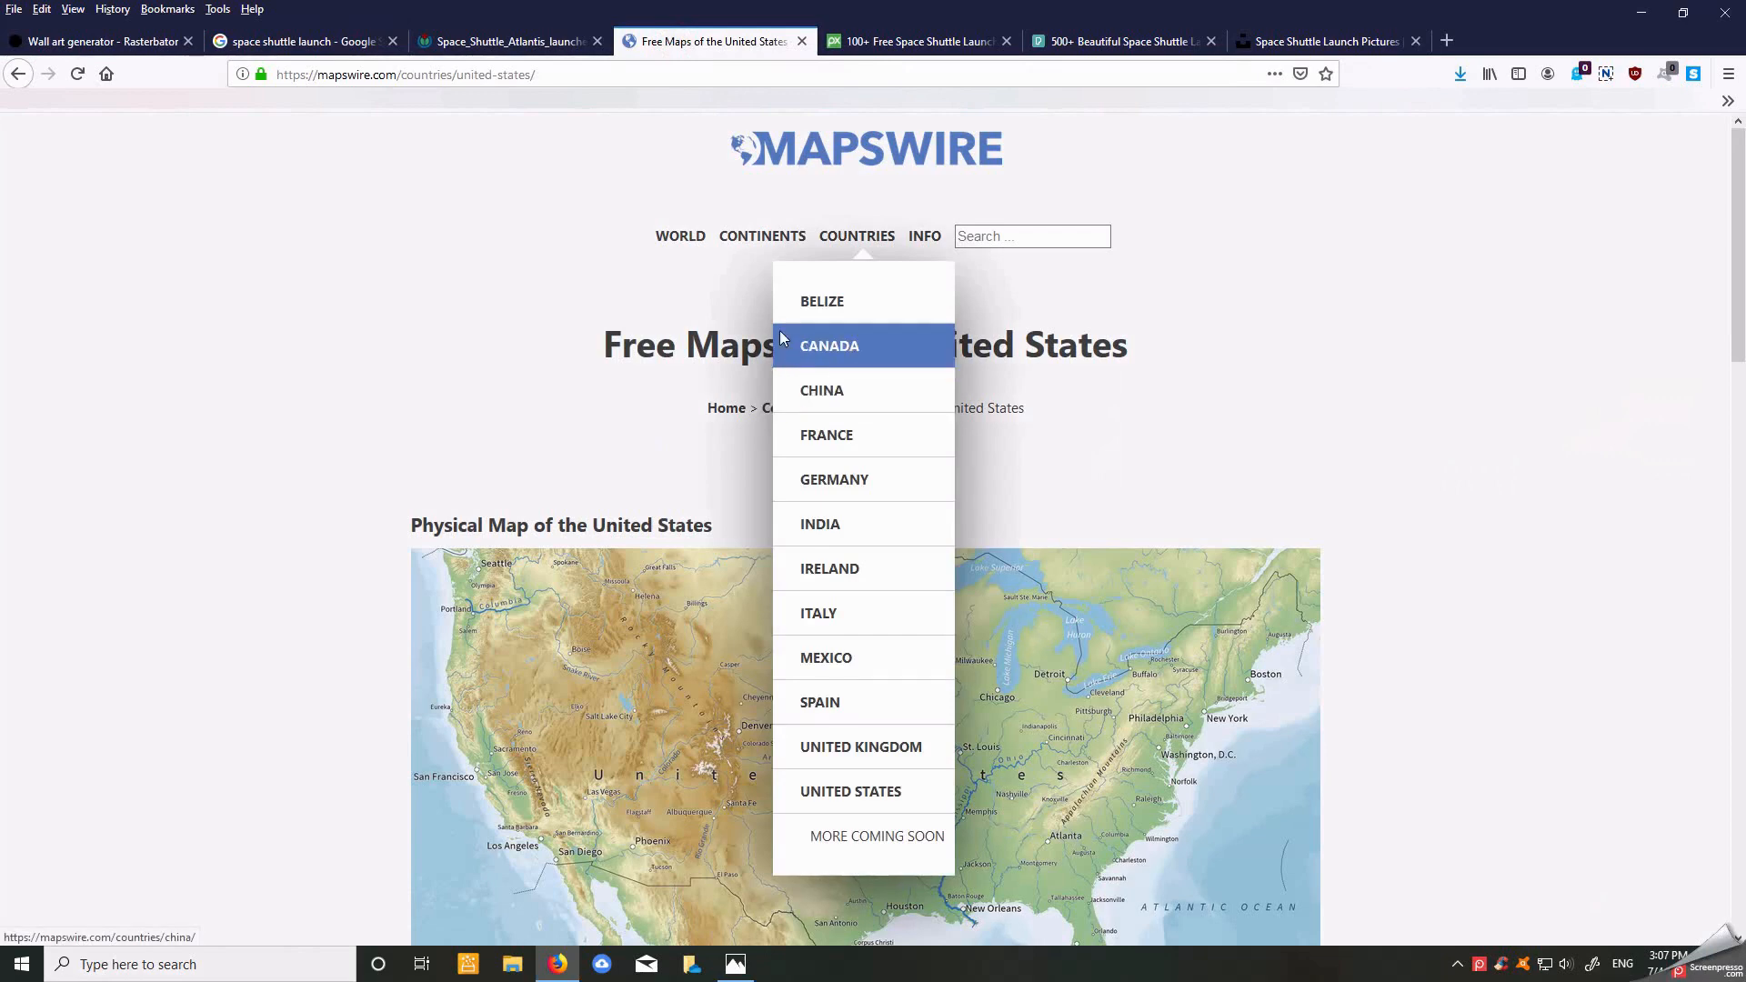
{"action": "mouse_move", "coordinate": [771, 255]}
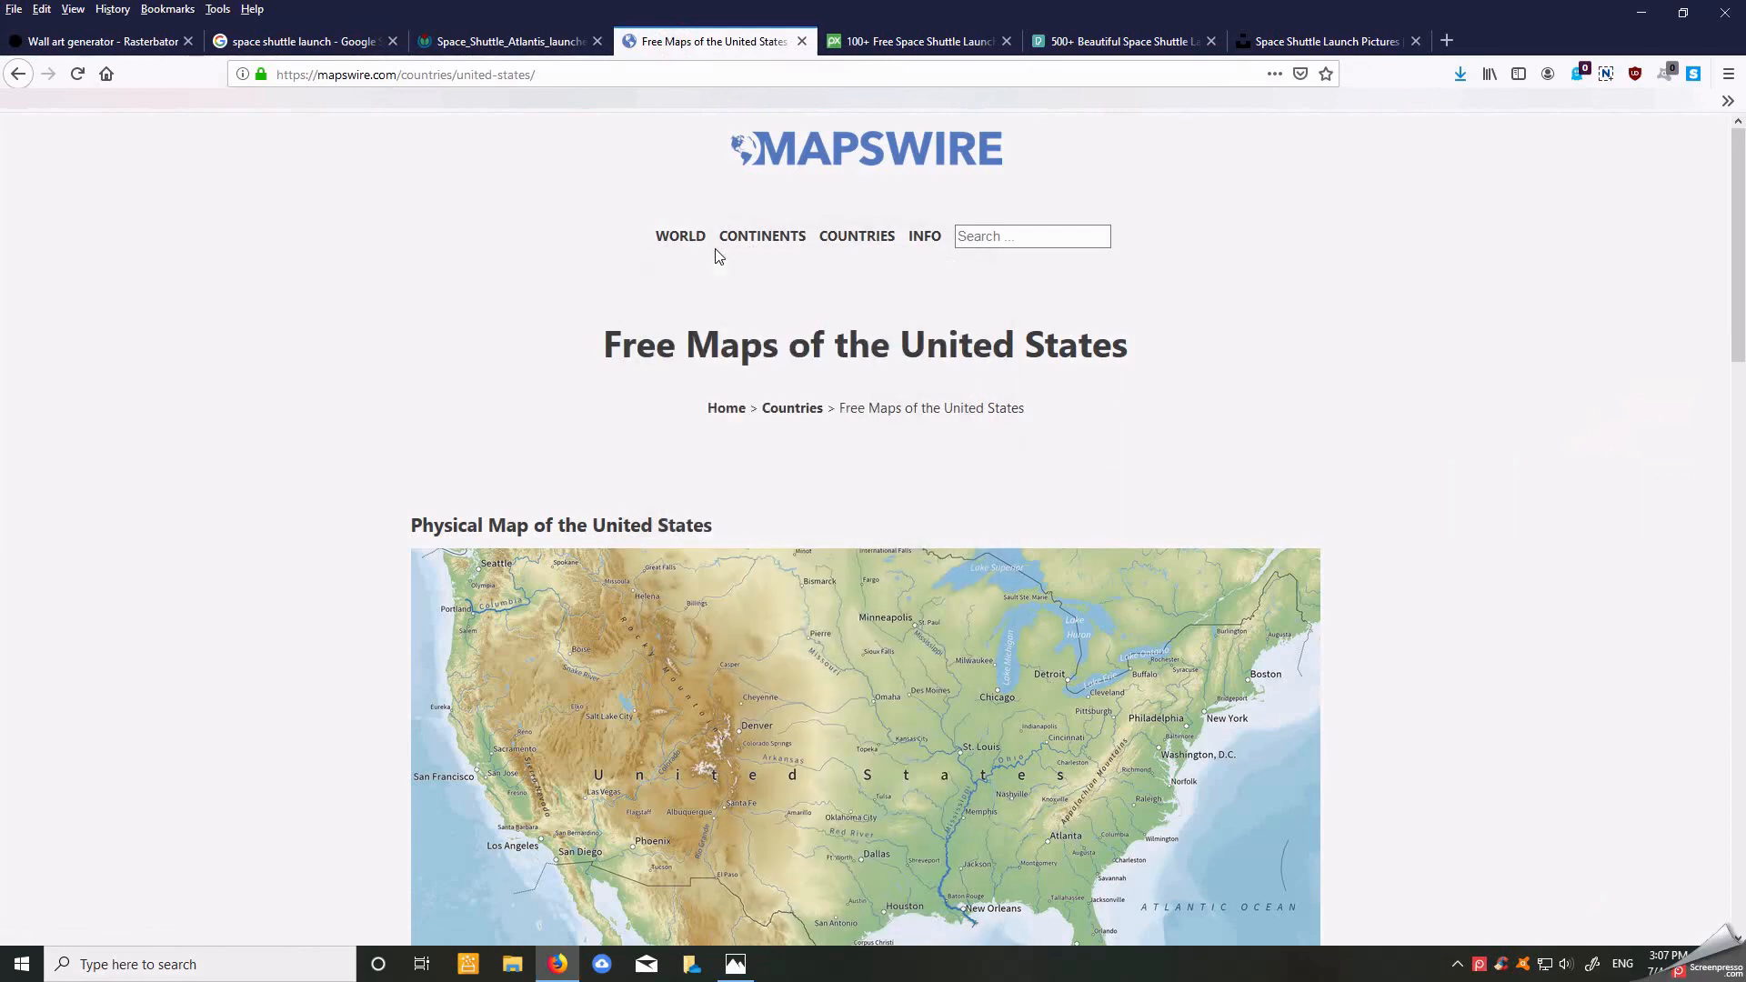
{"action": "mouse_move", "coordinate": [842, 244]}
{"action": "left_click", "coordinate": [882, 44]}
{"action": "scroll", "coordinate": [501, 229], "scroll_direction": "up", "scroll_amount": 2}
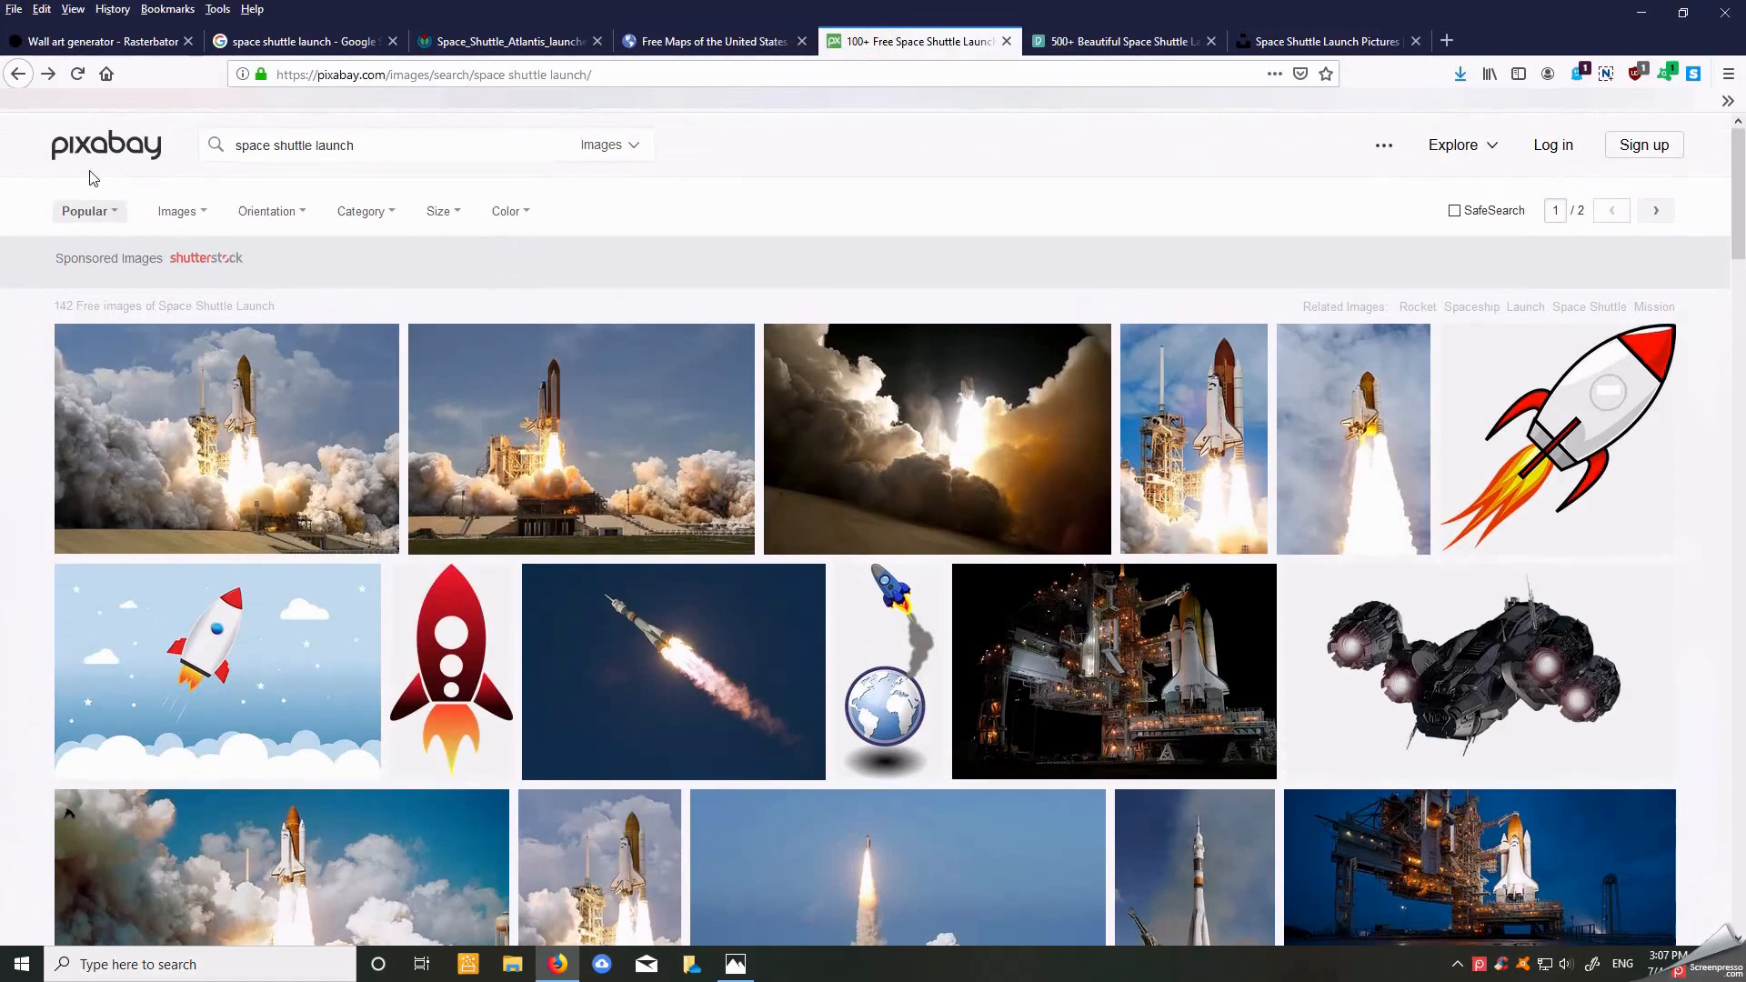
{"action": "left_click", "coordinate": [1105, 44]}
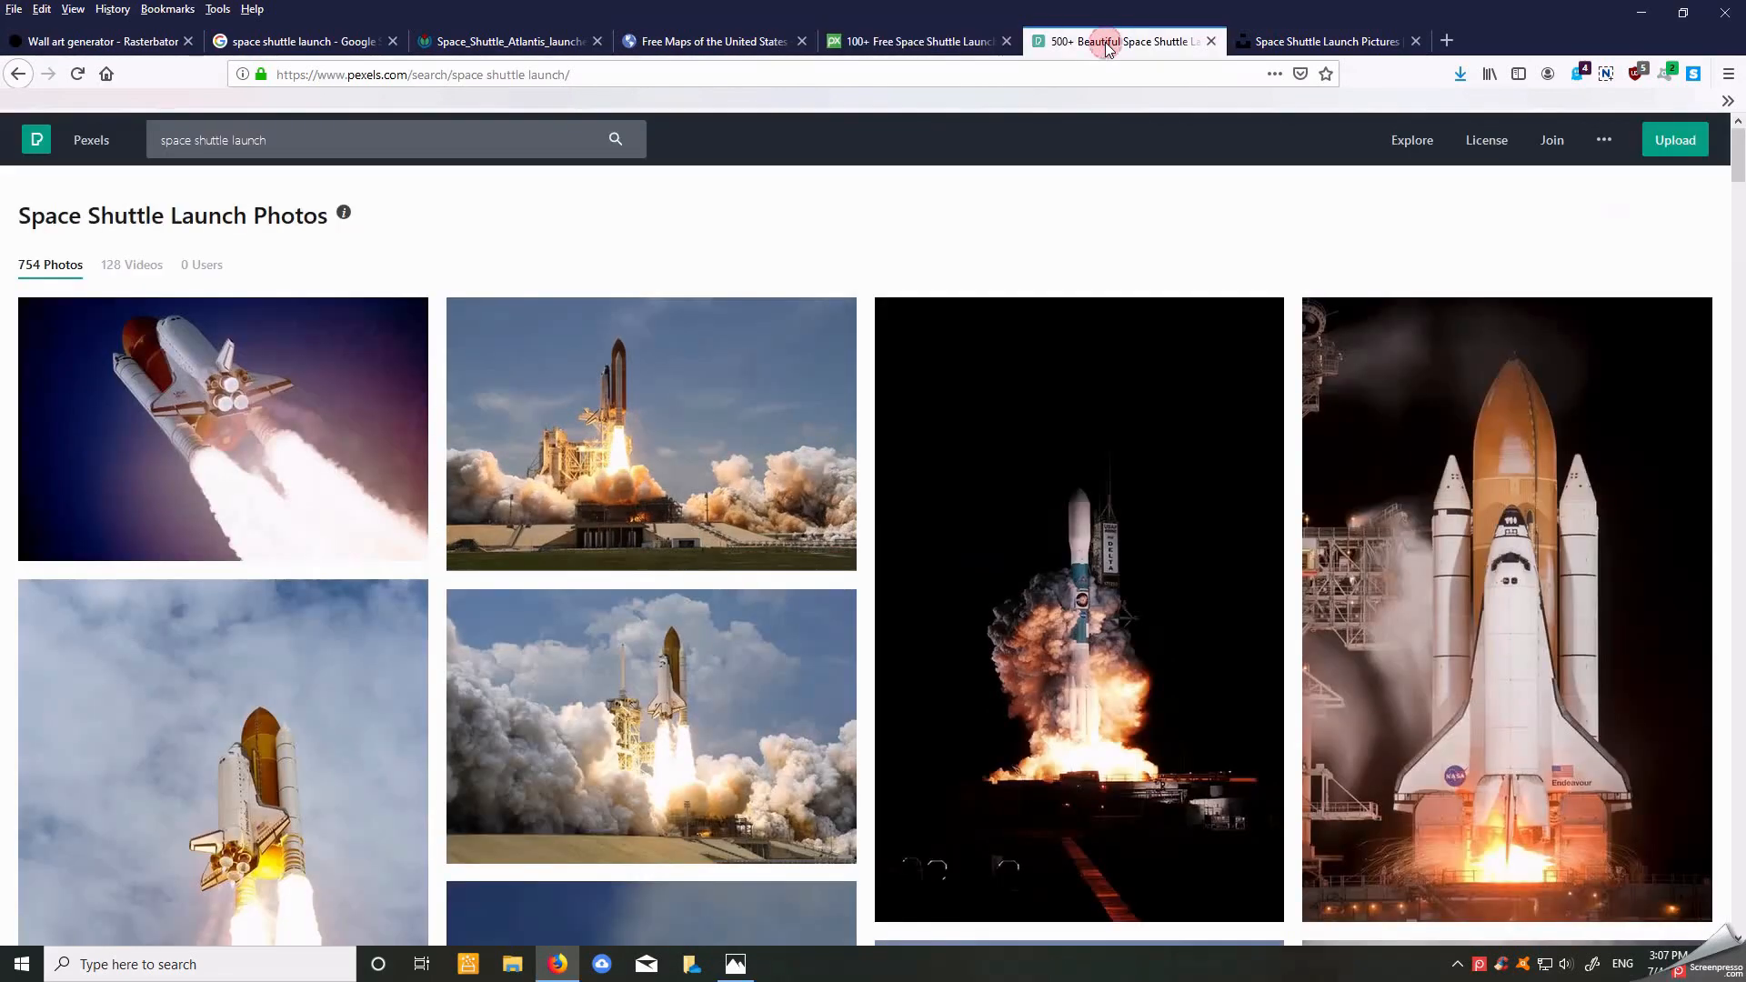
{"action": "key", "text": "ctrl+Tab"}
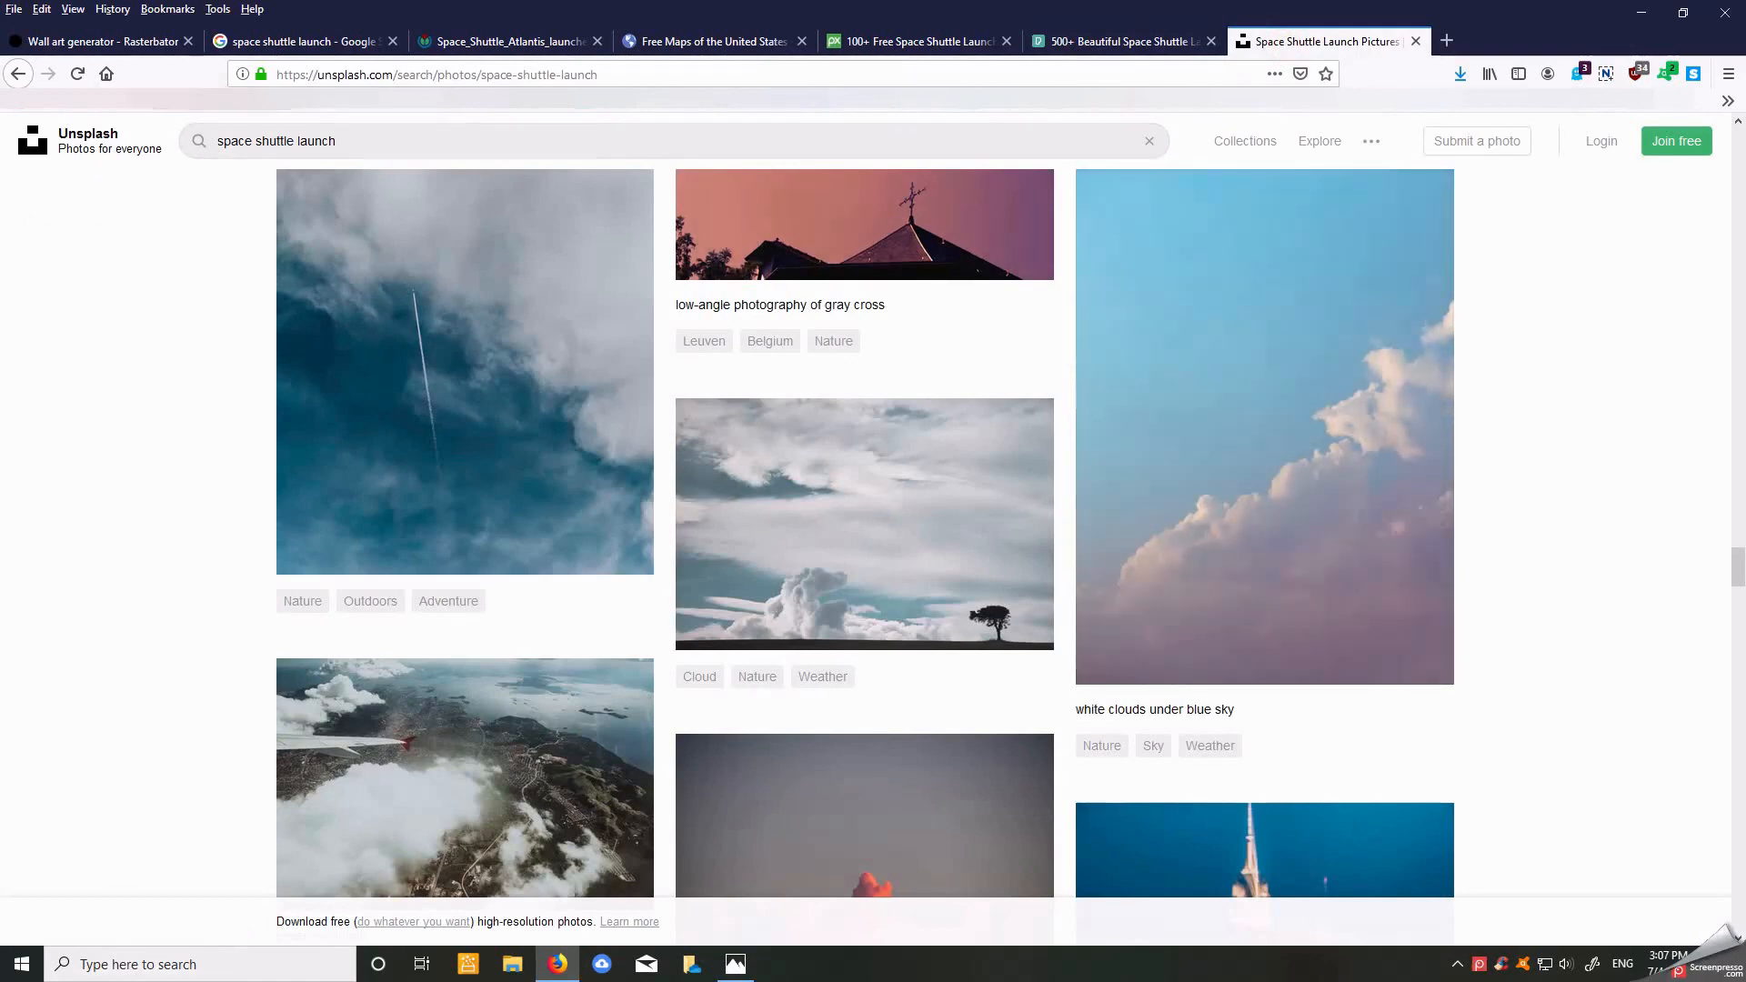
{"action": "left_click", "coordinate": [346, 46]}
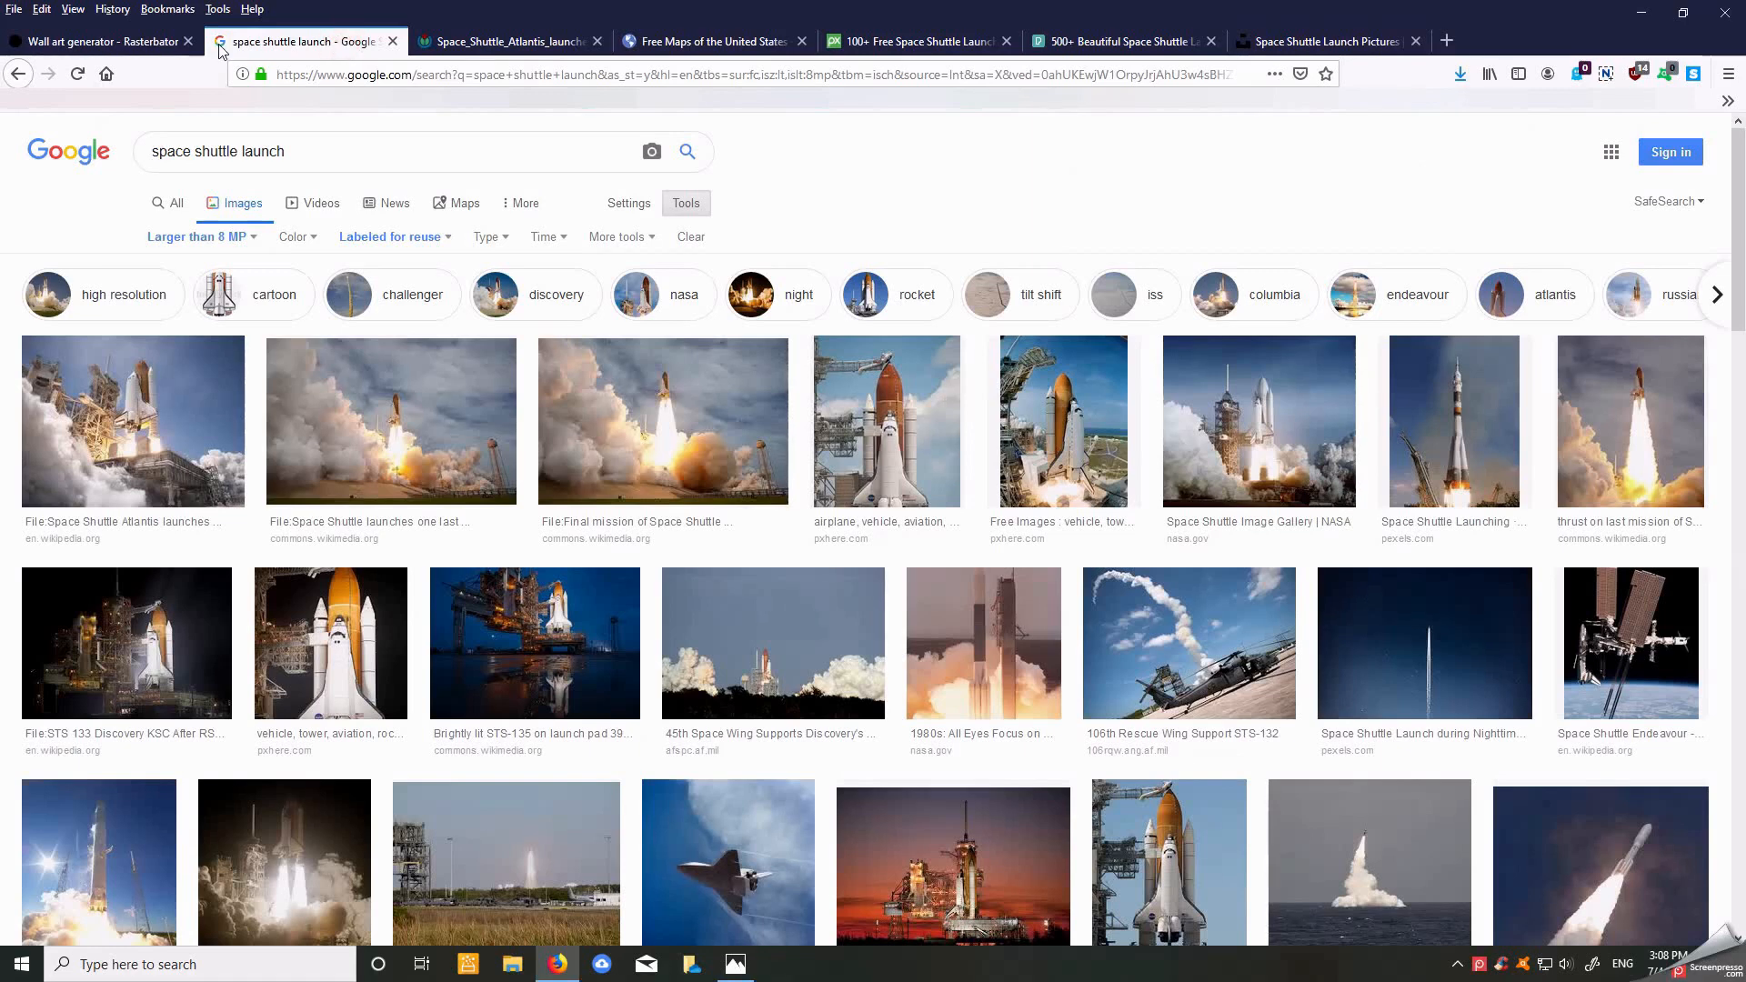
Step: Switch to The Rasterbator and upload usa-topographic-map from the Downloads folder as the source image
{"action": "left_click", "coordinate": [126, 45]}
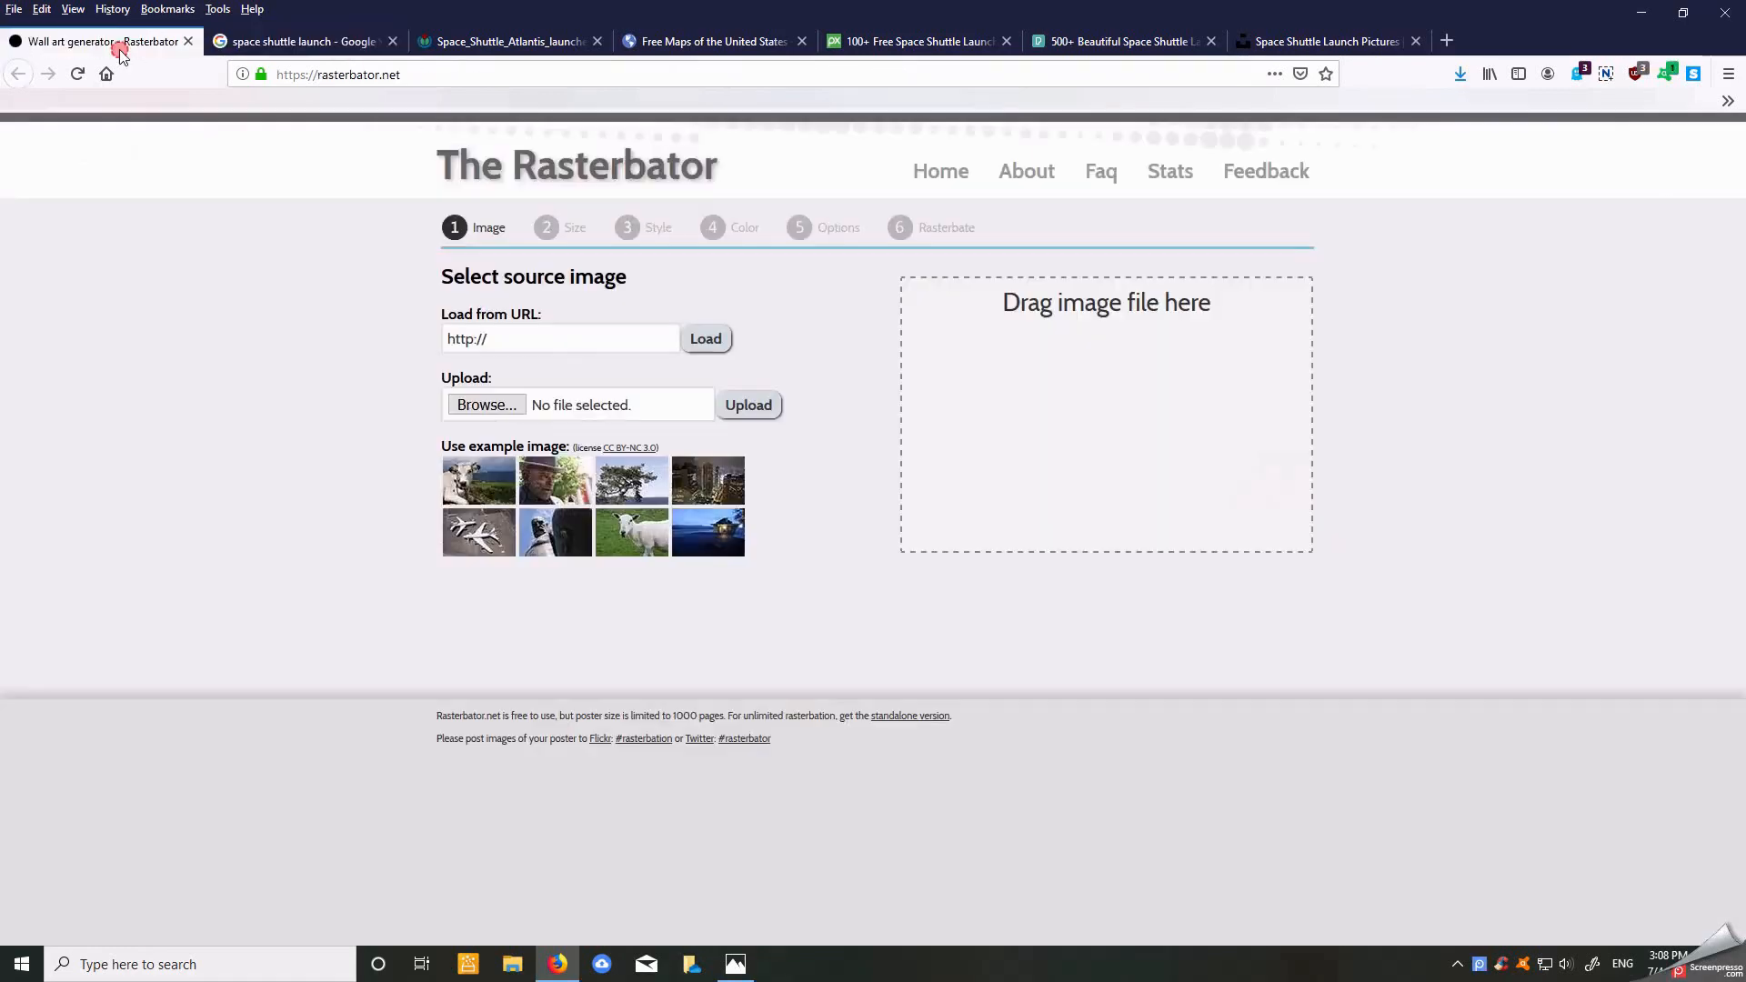
{"action": "left_click", "coordinate": [484, 409]}
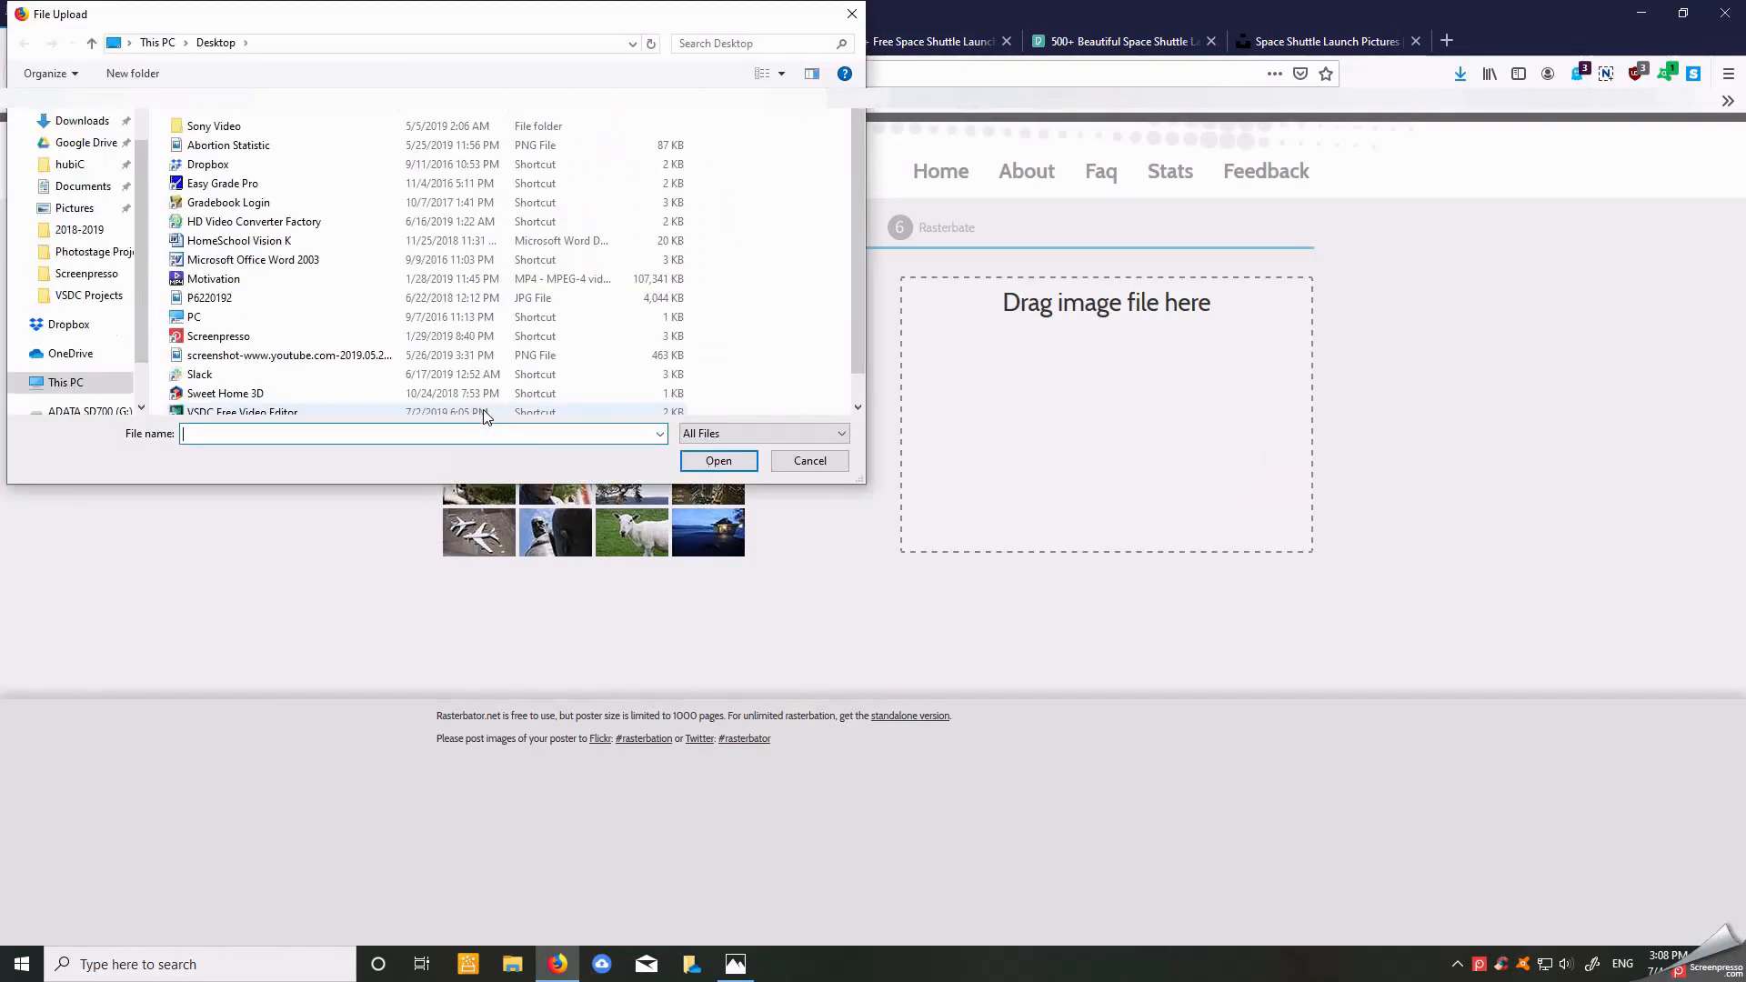
{"action": "scroll", "coordinate": [113, 191], "scroll_direction": "up", "scroll_amount": 8}
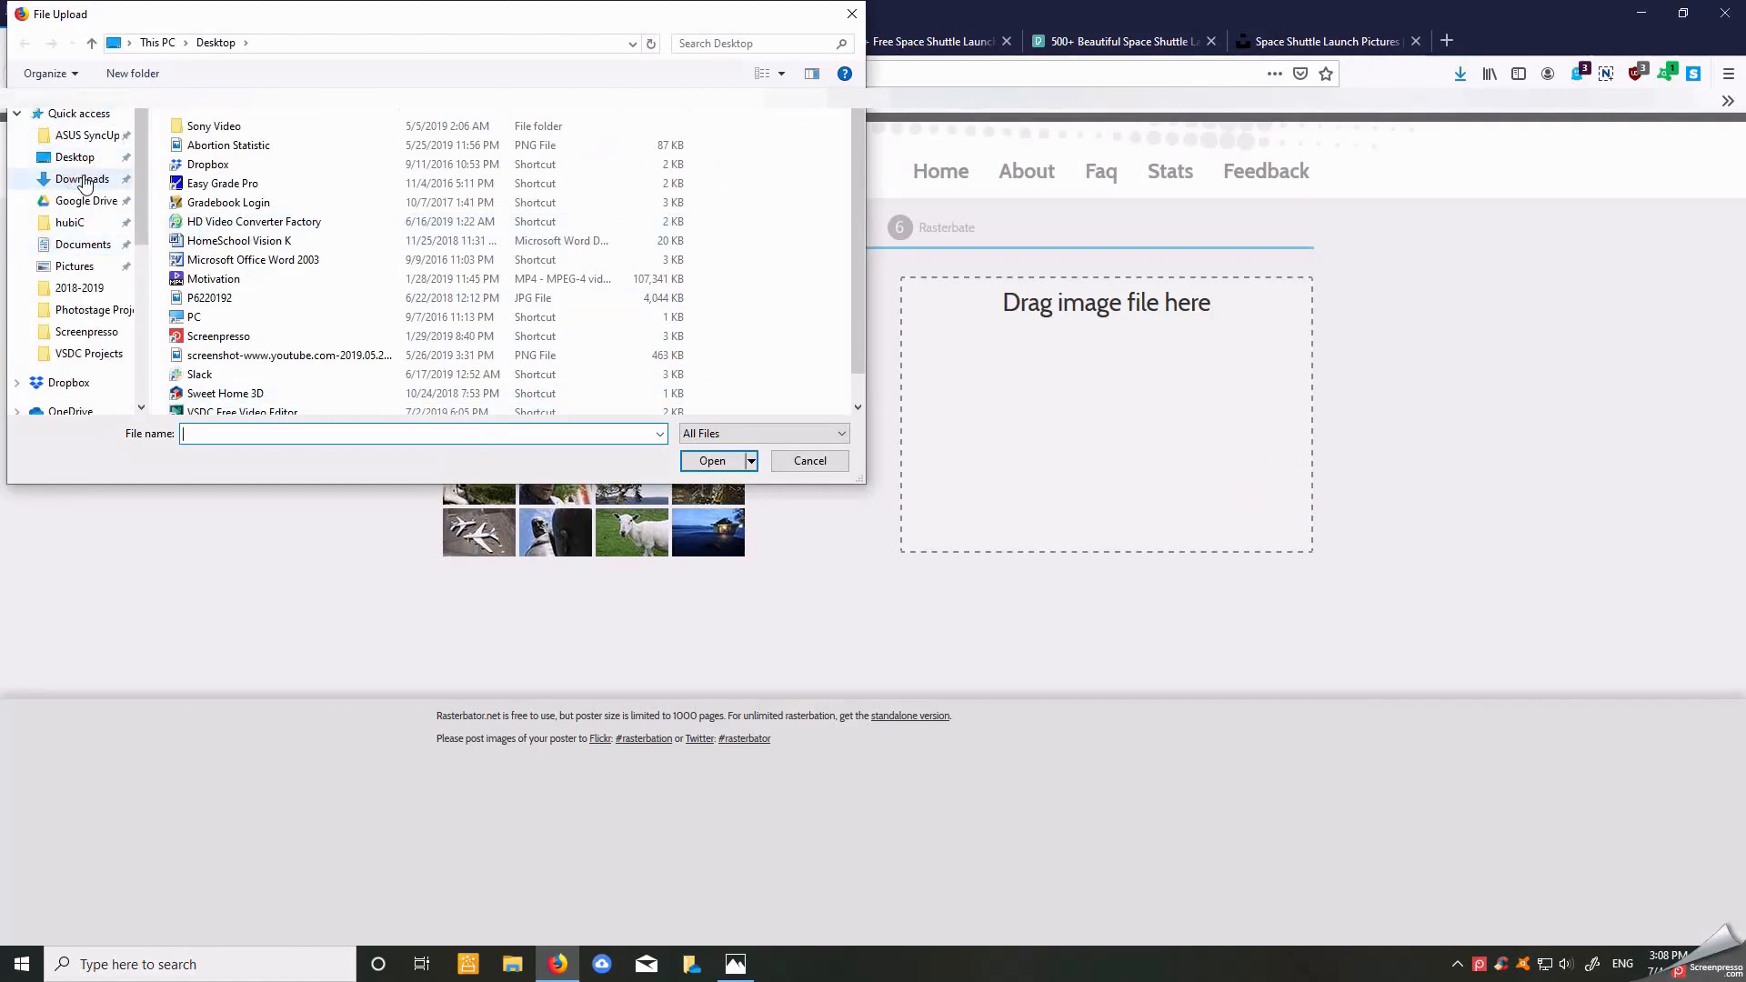
{"action": "left_click", "coordinate": [83, 183]}
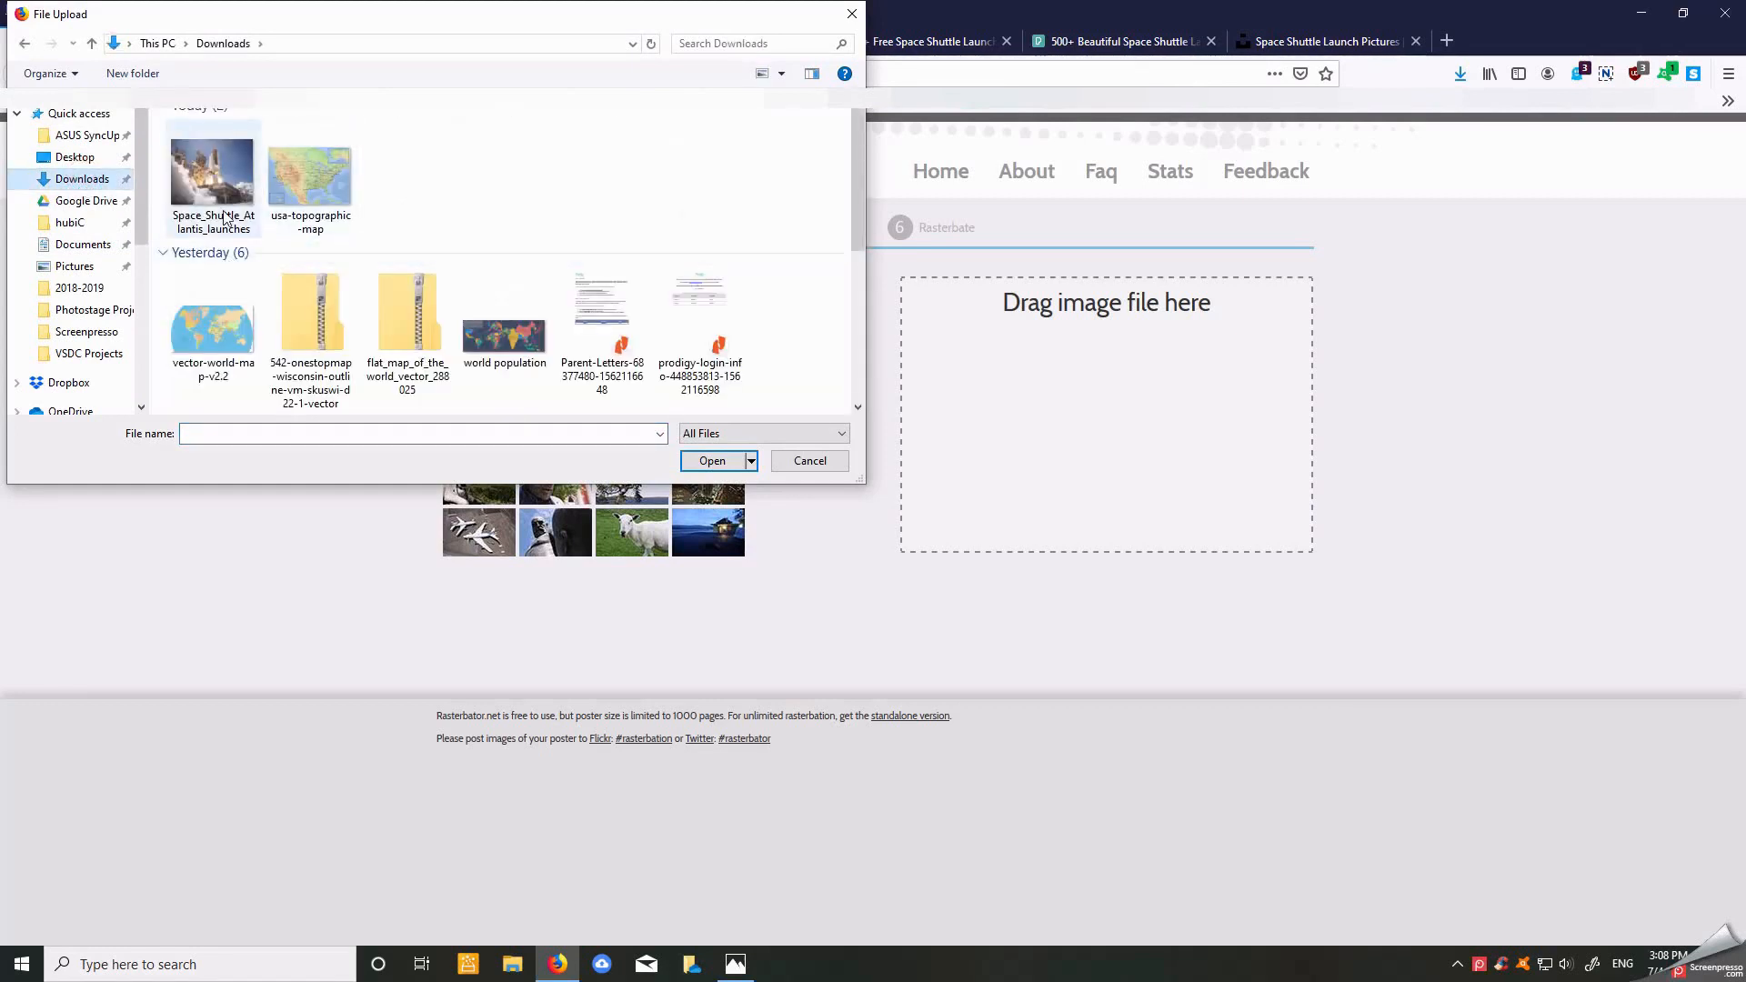
{"action": "double_click", "coordinate": [320, 215]}
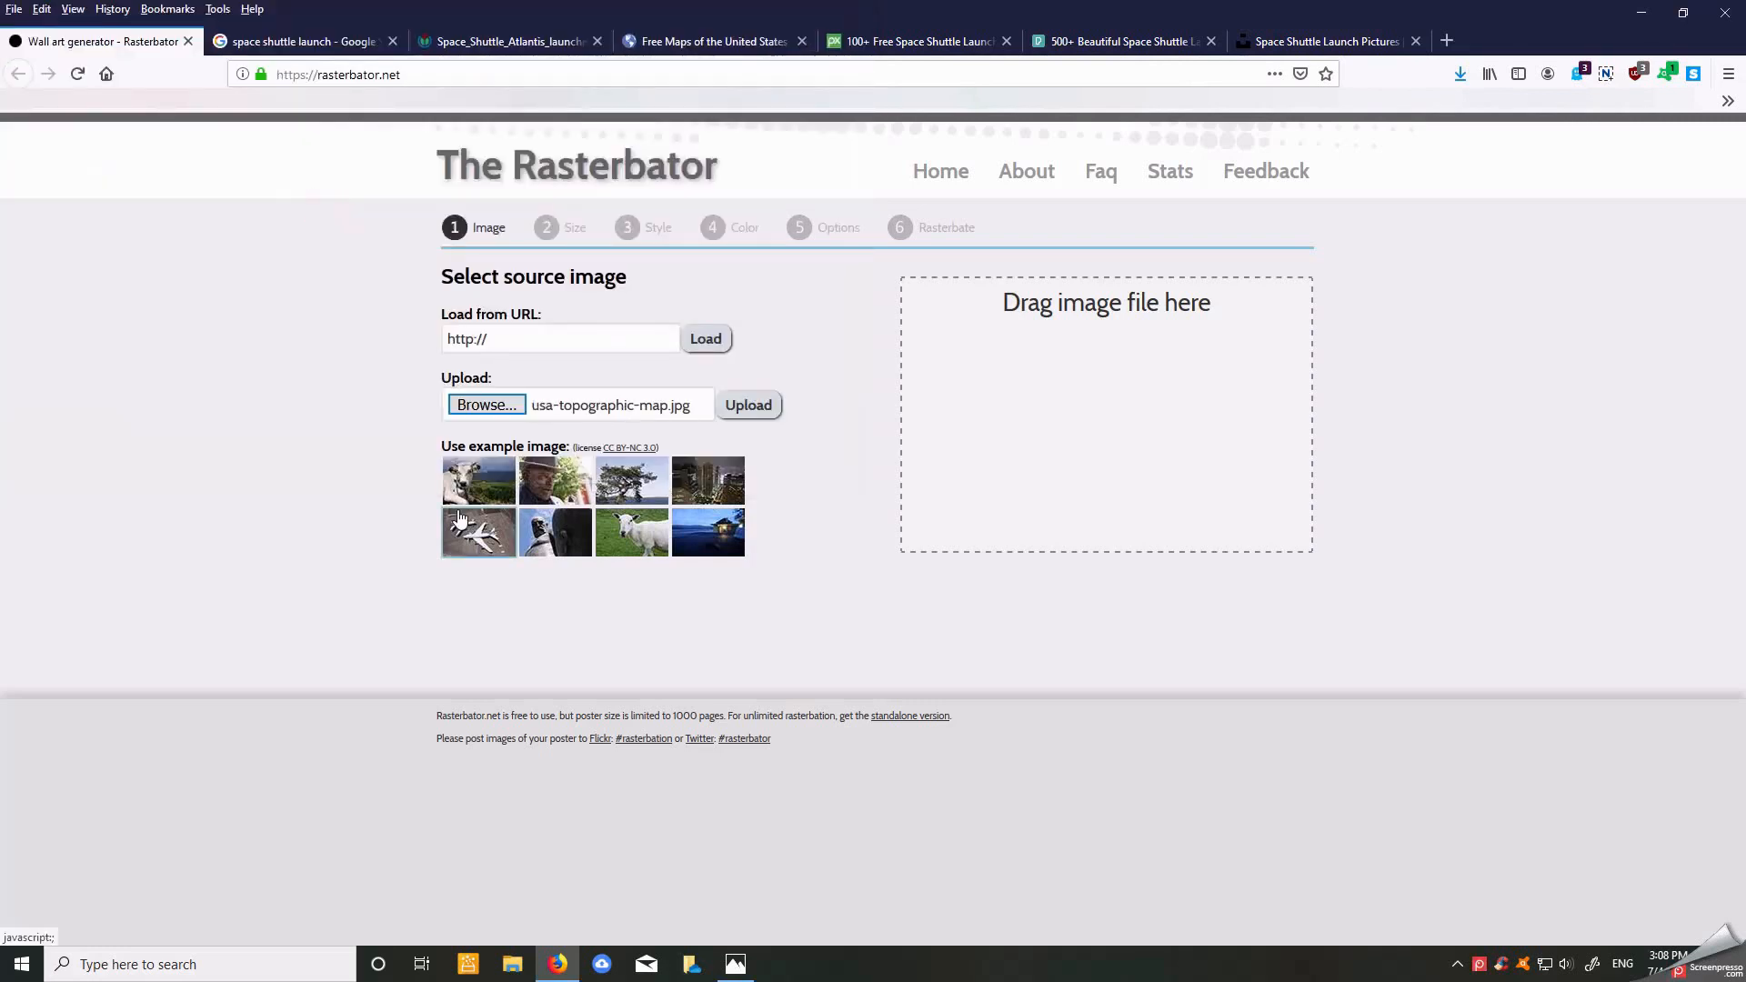
{"action": "left_click", "coordinate": [756, 421]}
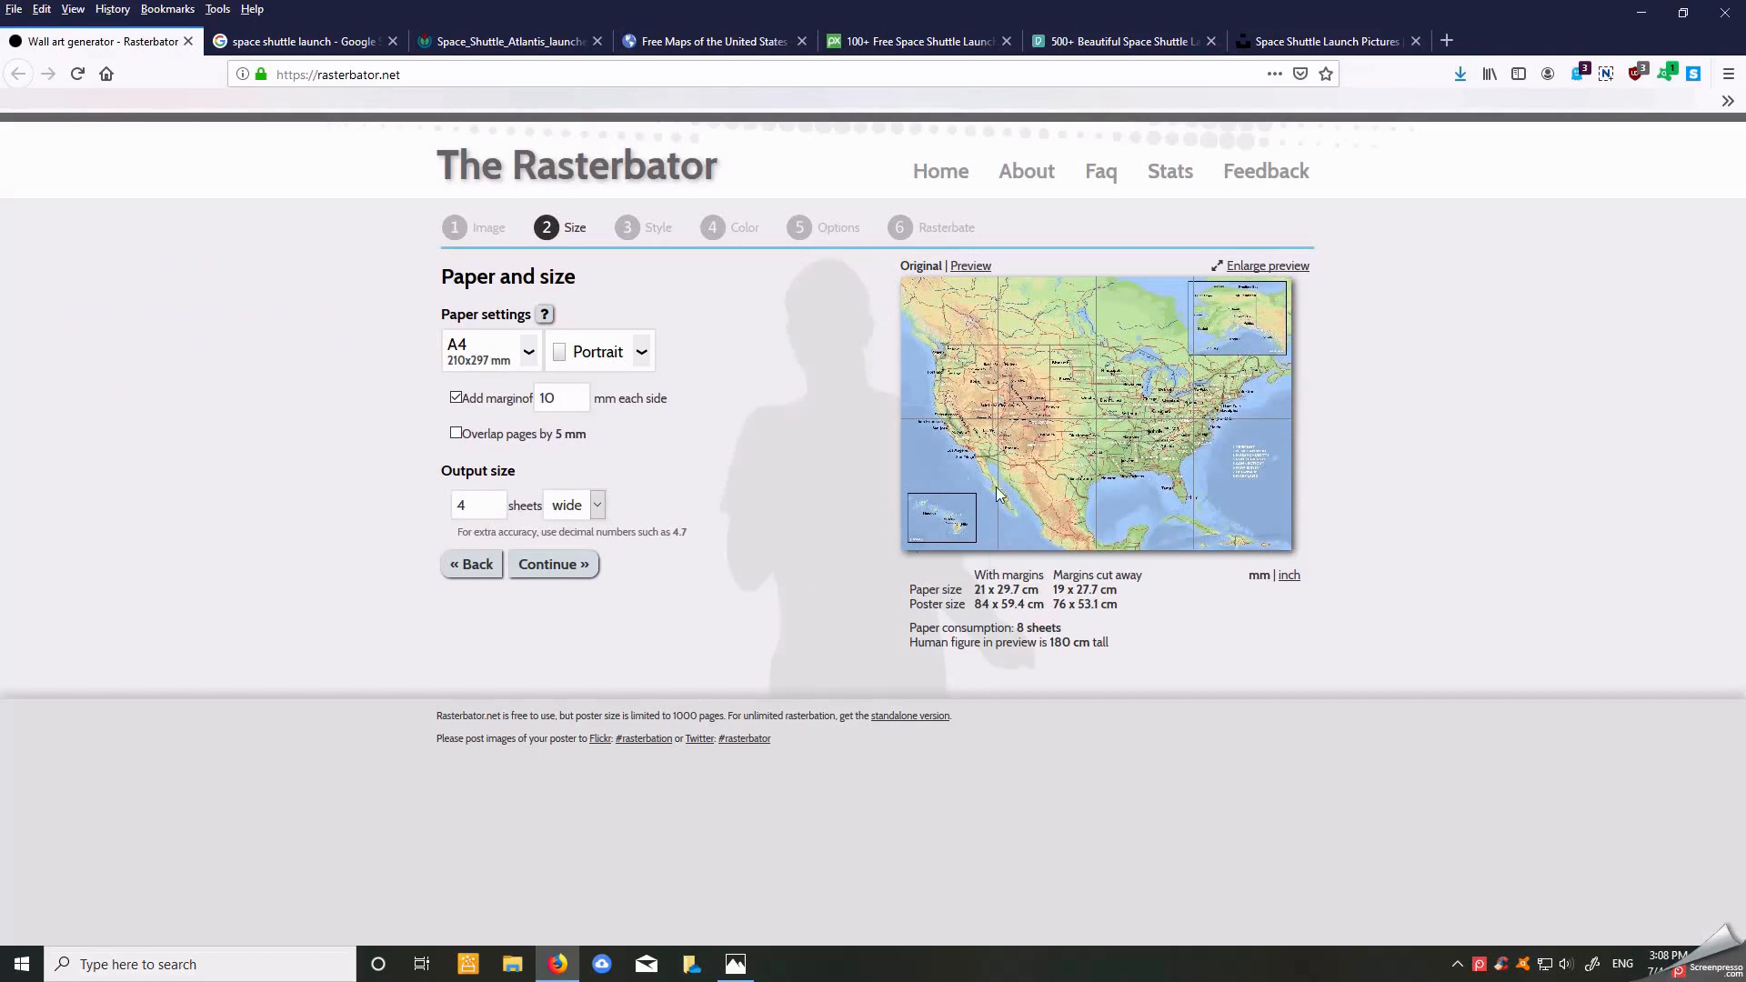
Step: Look through the paper sizes, try the landscape page orientation, and return it to portrait
{"action": "left_click", "coordinate": [533, 362]}
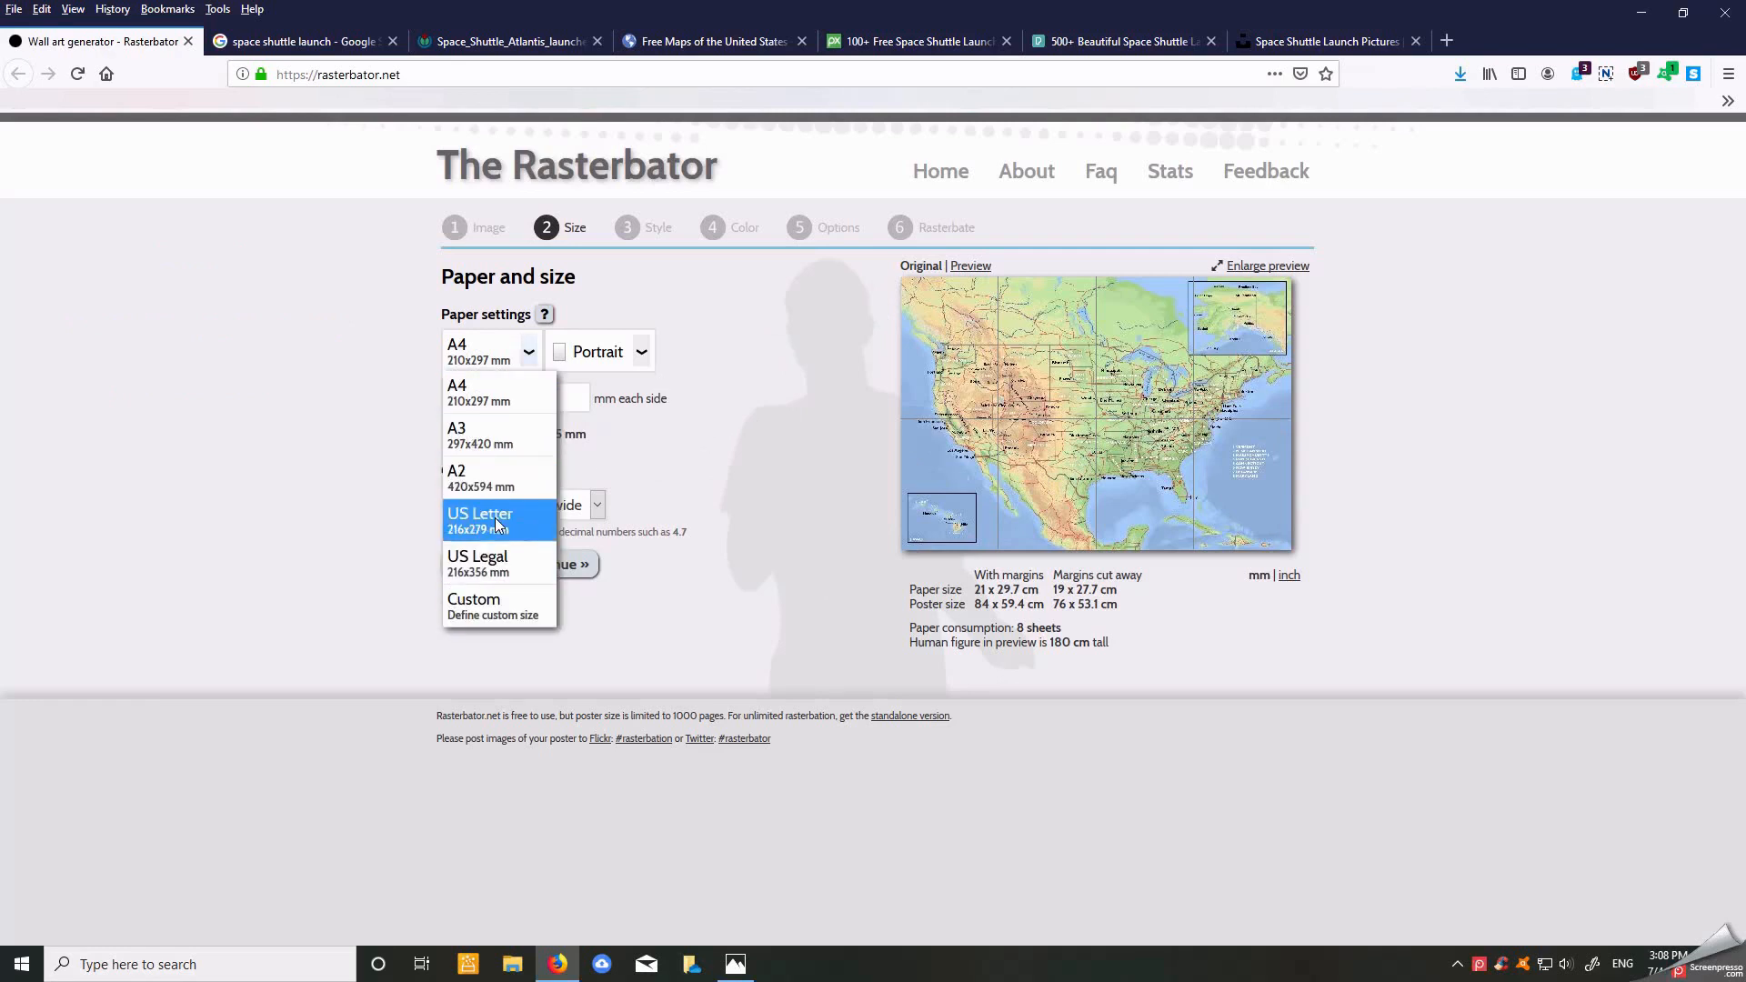
{"action": "left_click", "coordinate": [715, 402]}
{"action": "left_click", "coordinate": [644, 354]}
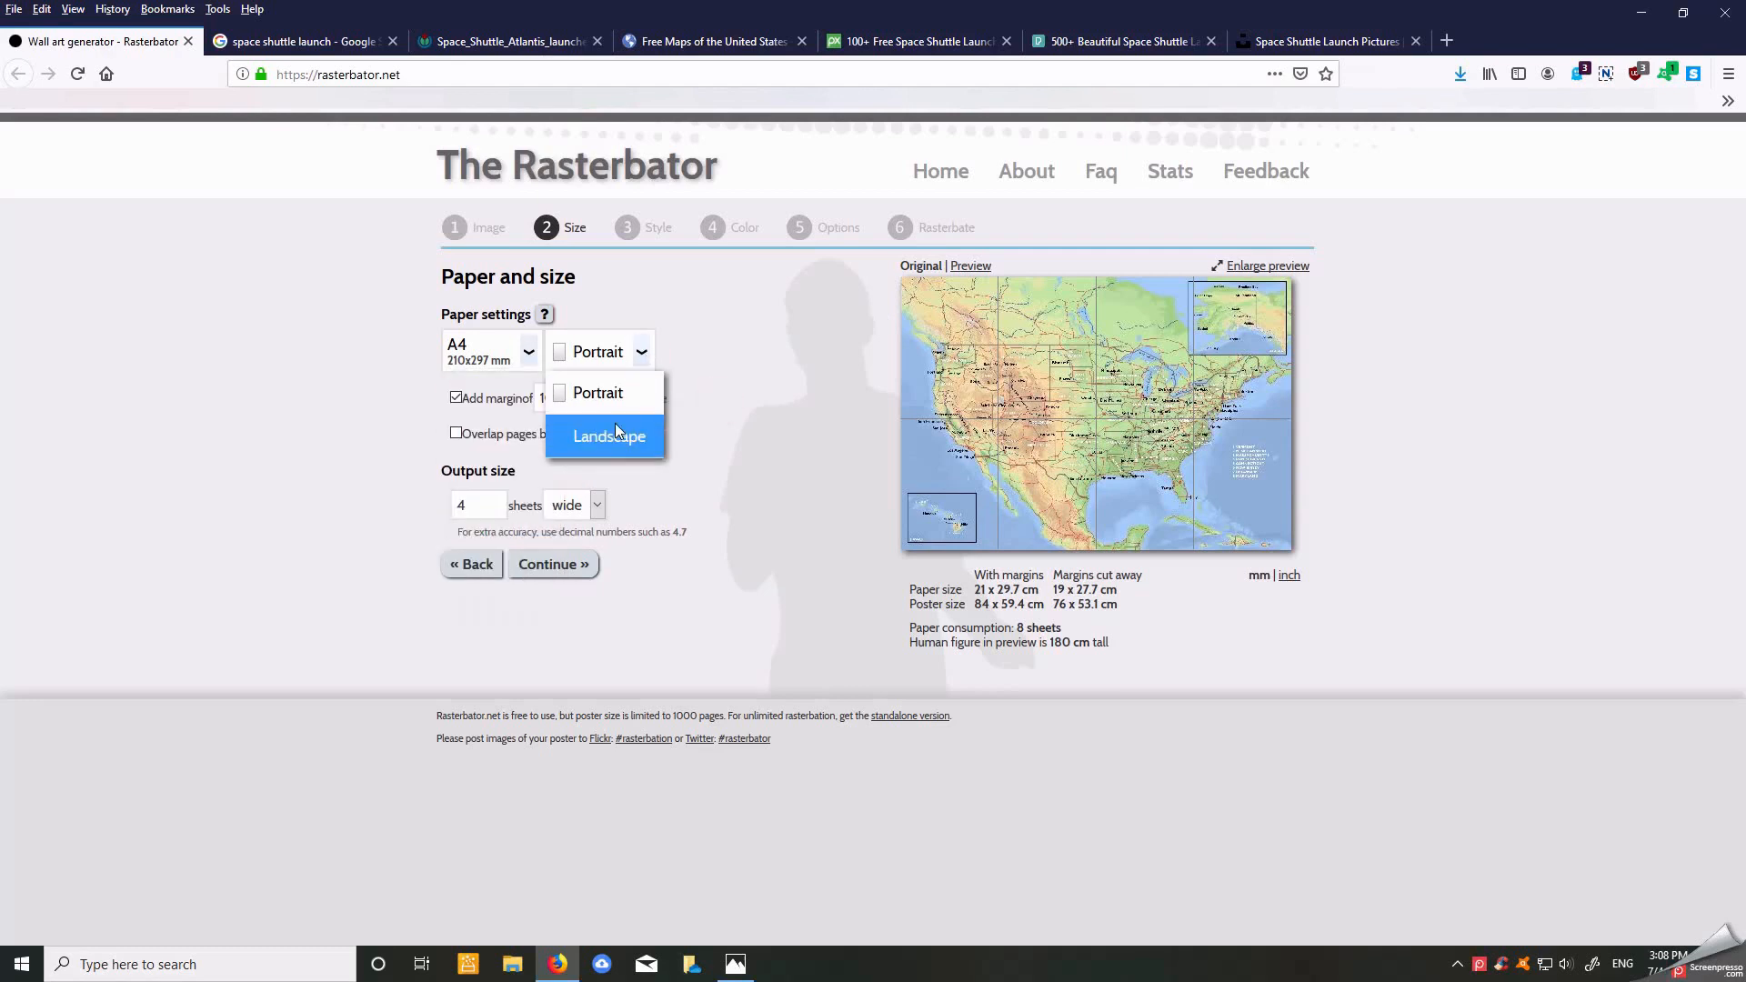
{"action": "left_click", "coordinate": [613, 436]}
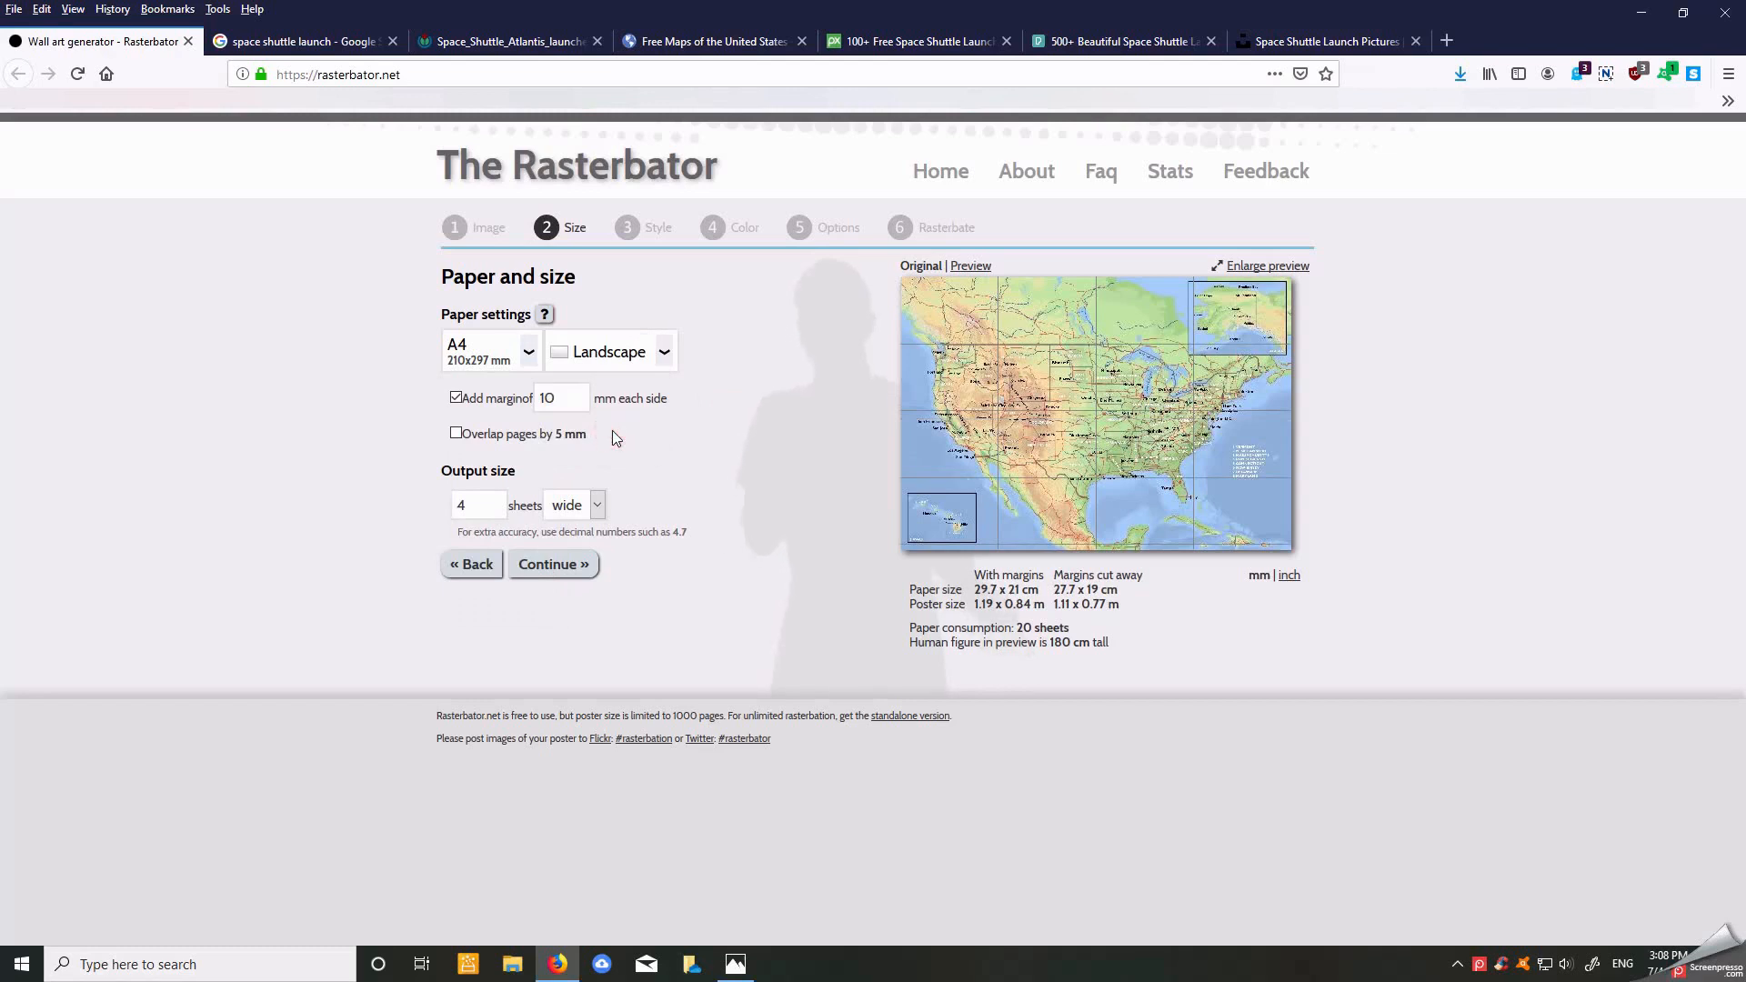
{"action": "left_click", "coordinate": [652, 363]}
{"action": "left_click", "coordinate": [622, 391]}
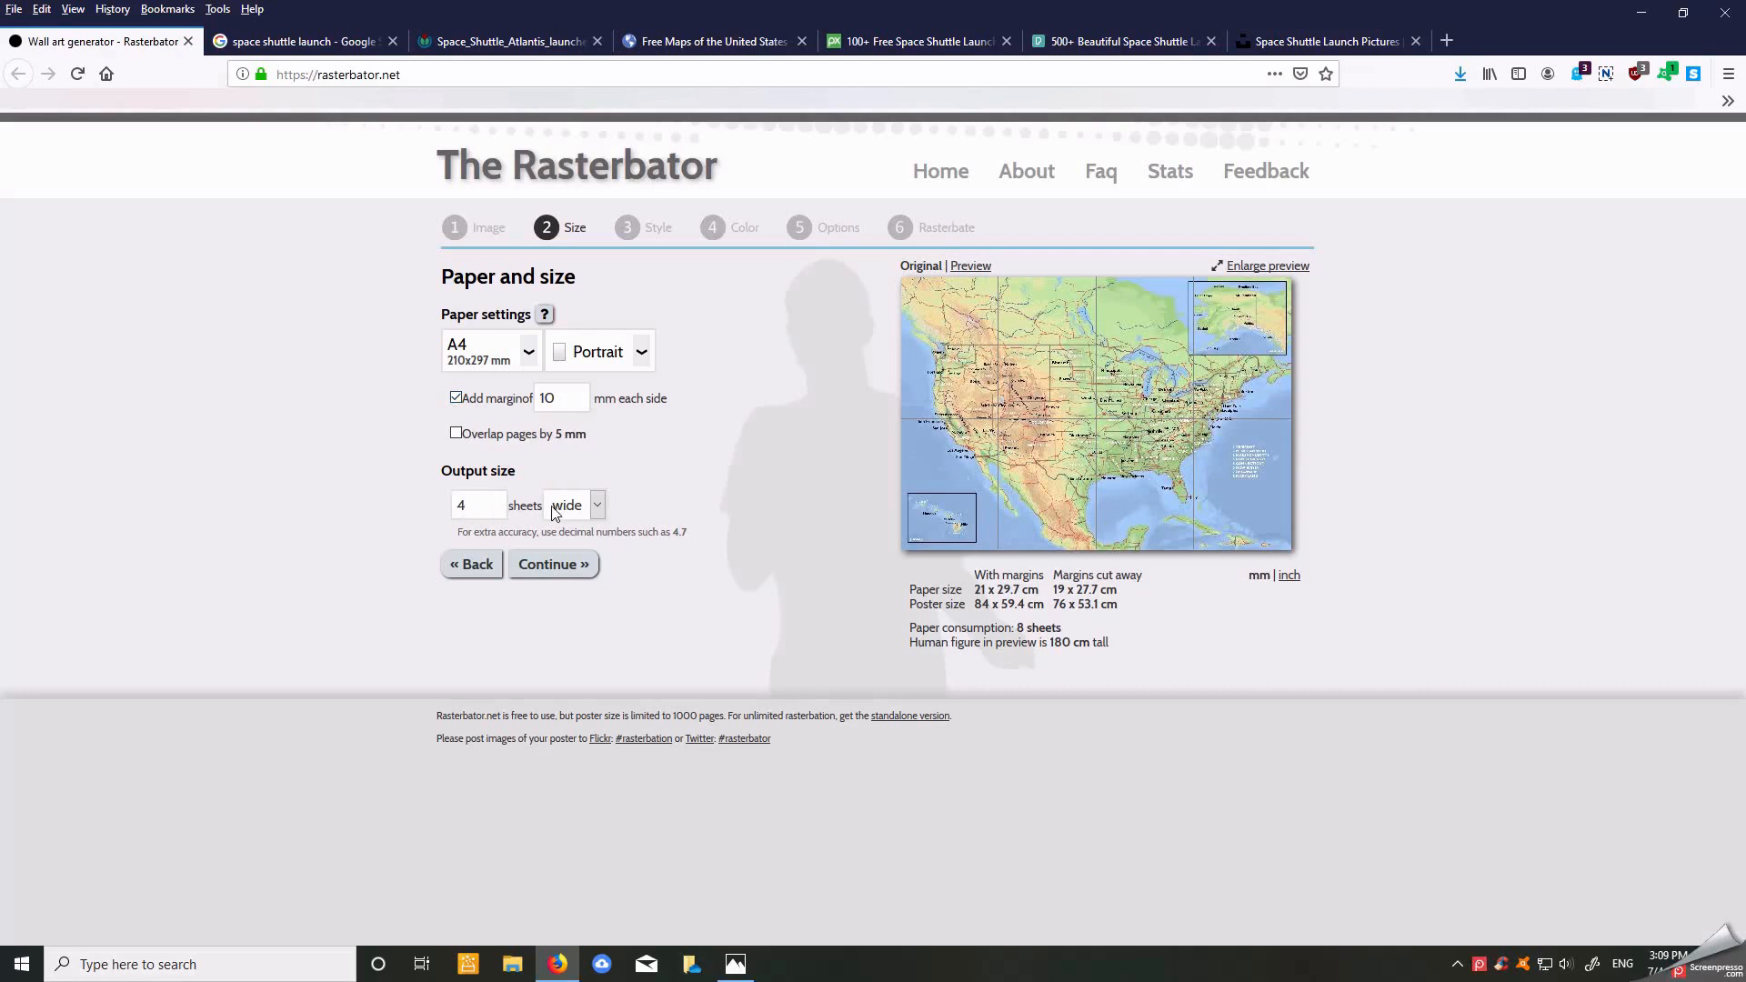
Step: Set the poster's output size to 10 sheets wide and continue to the style selection
{"action": "left_click_drag", "start_coordinate": [492, 510], "coordinate": [441, 514]}
{"action": "type", "text": "10"}
{"action": "left_click", "coordinate": [813, 467]}
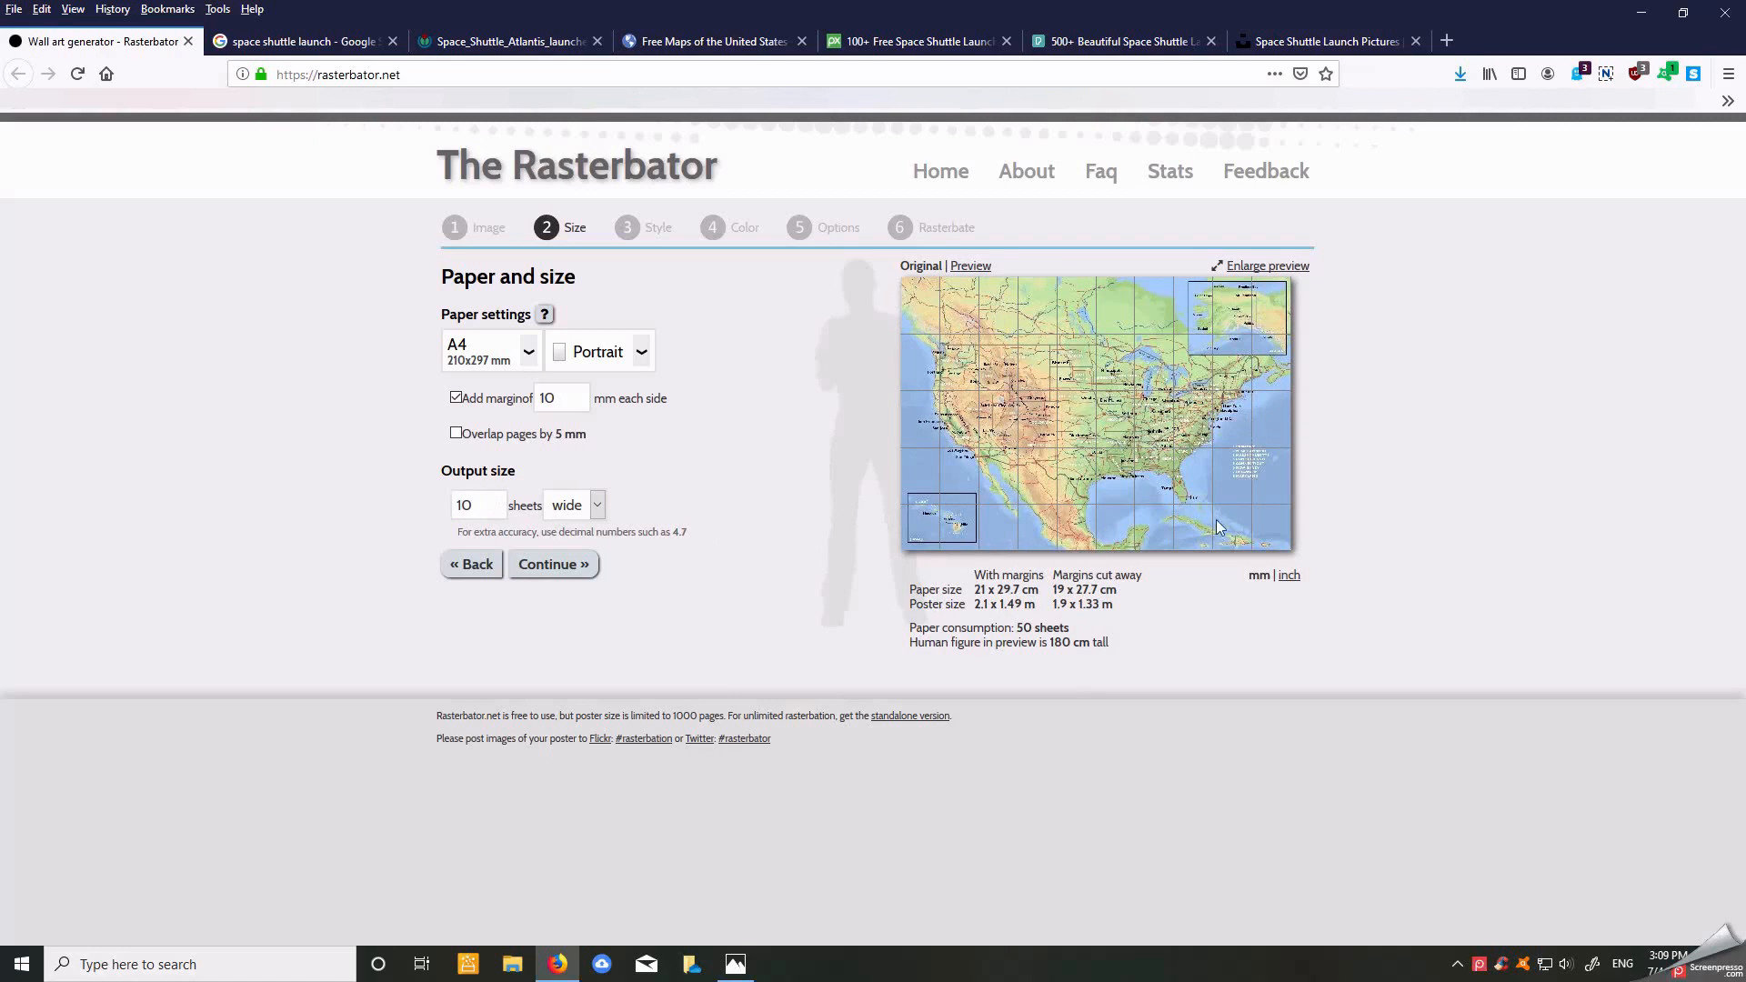
{"action": "left_click", "coordinate": [555, 571]}
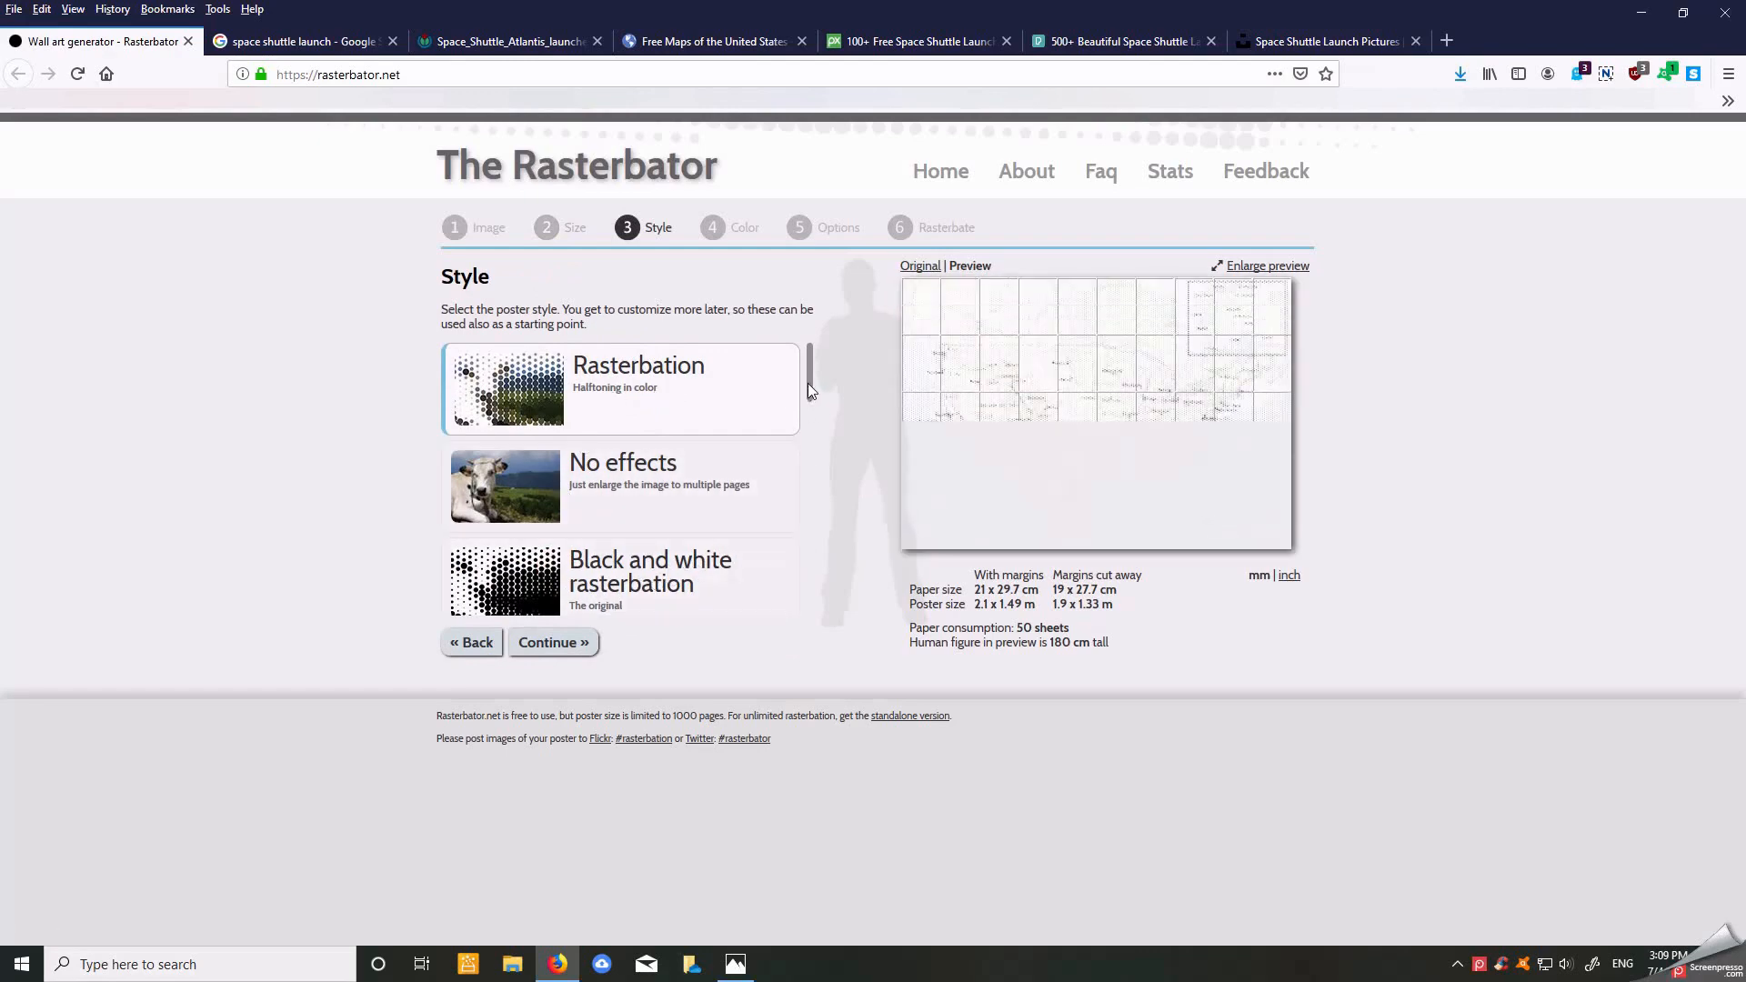
Step: Choose the No effects poster style, which just enlarges the image, and continue to the color settings
{"action": "scroll", "coordinate": [807, 401], "scroll_direction": "down", "scroll_amount": 1}
{"action": "left_click_drag", "start_coordinate": [808, 401], "coordinate": [809, 355]}
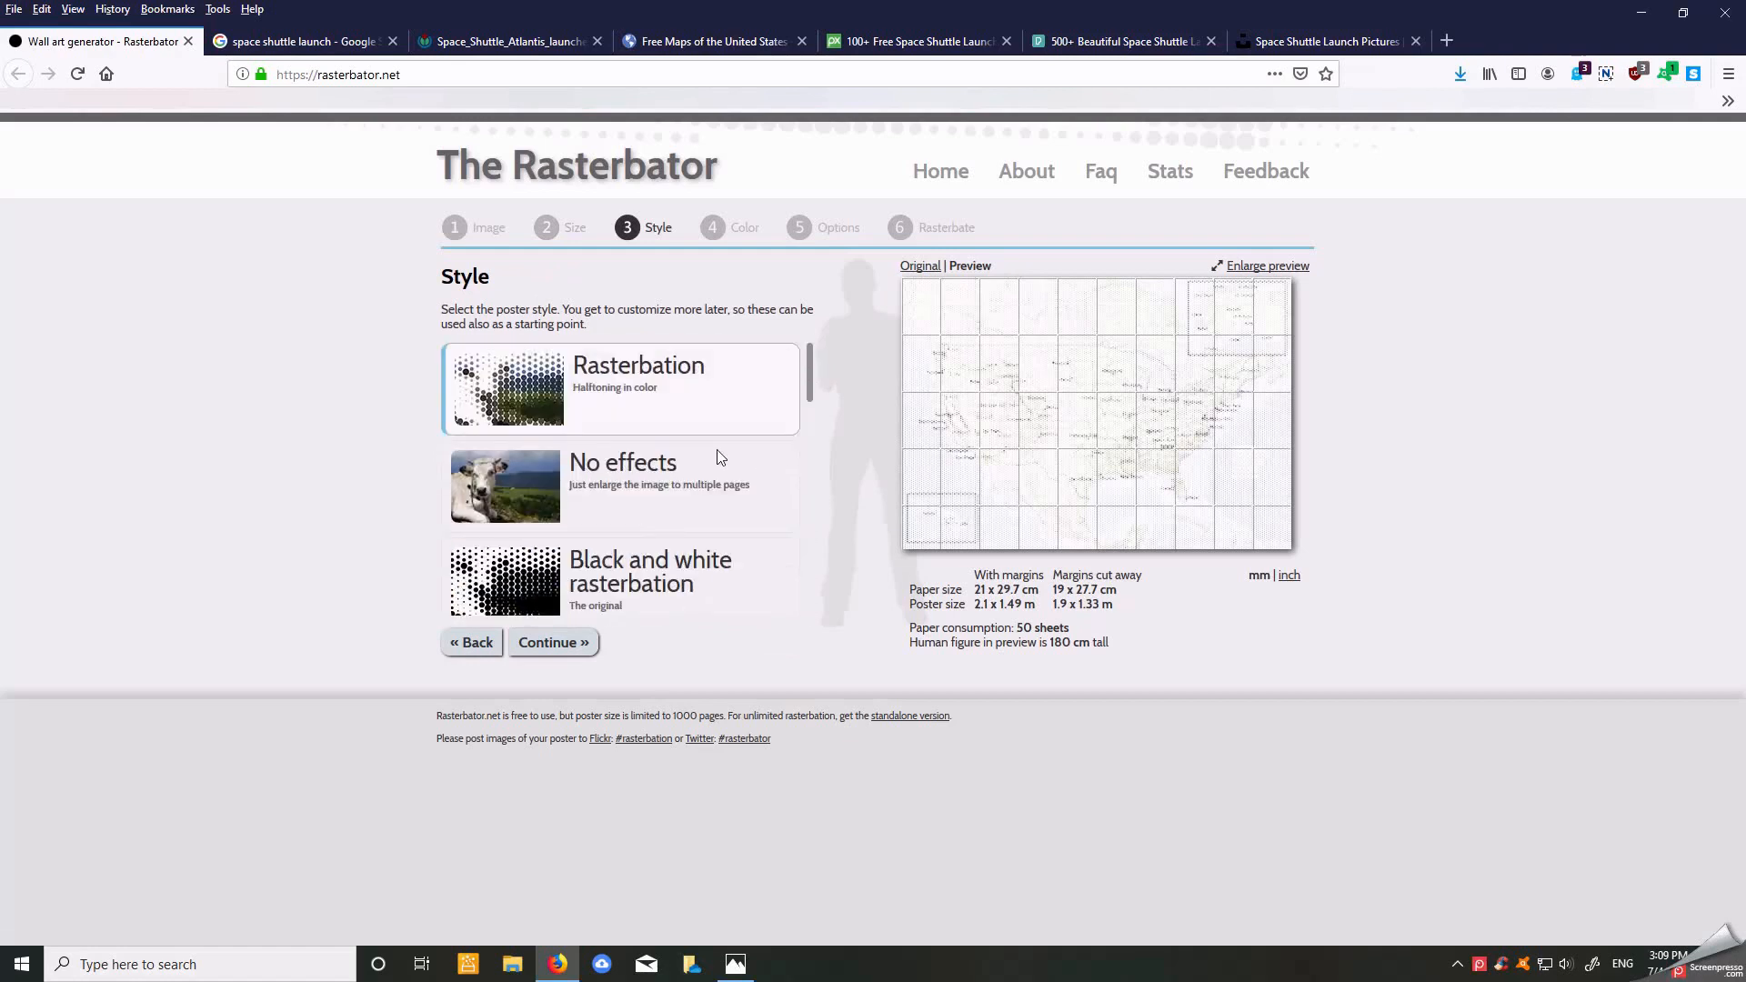
{"action": "left_click", "coordinate": [654, 496]}
{"action": "left_click", "coordinate": [574, 641]}
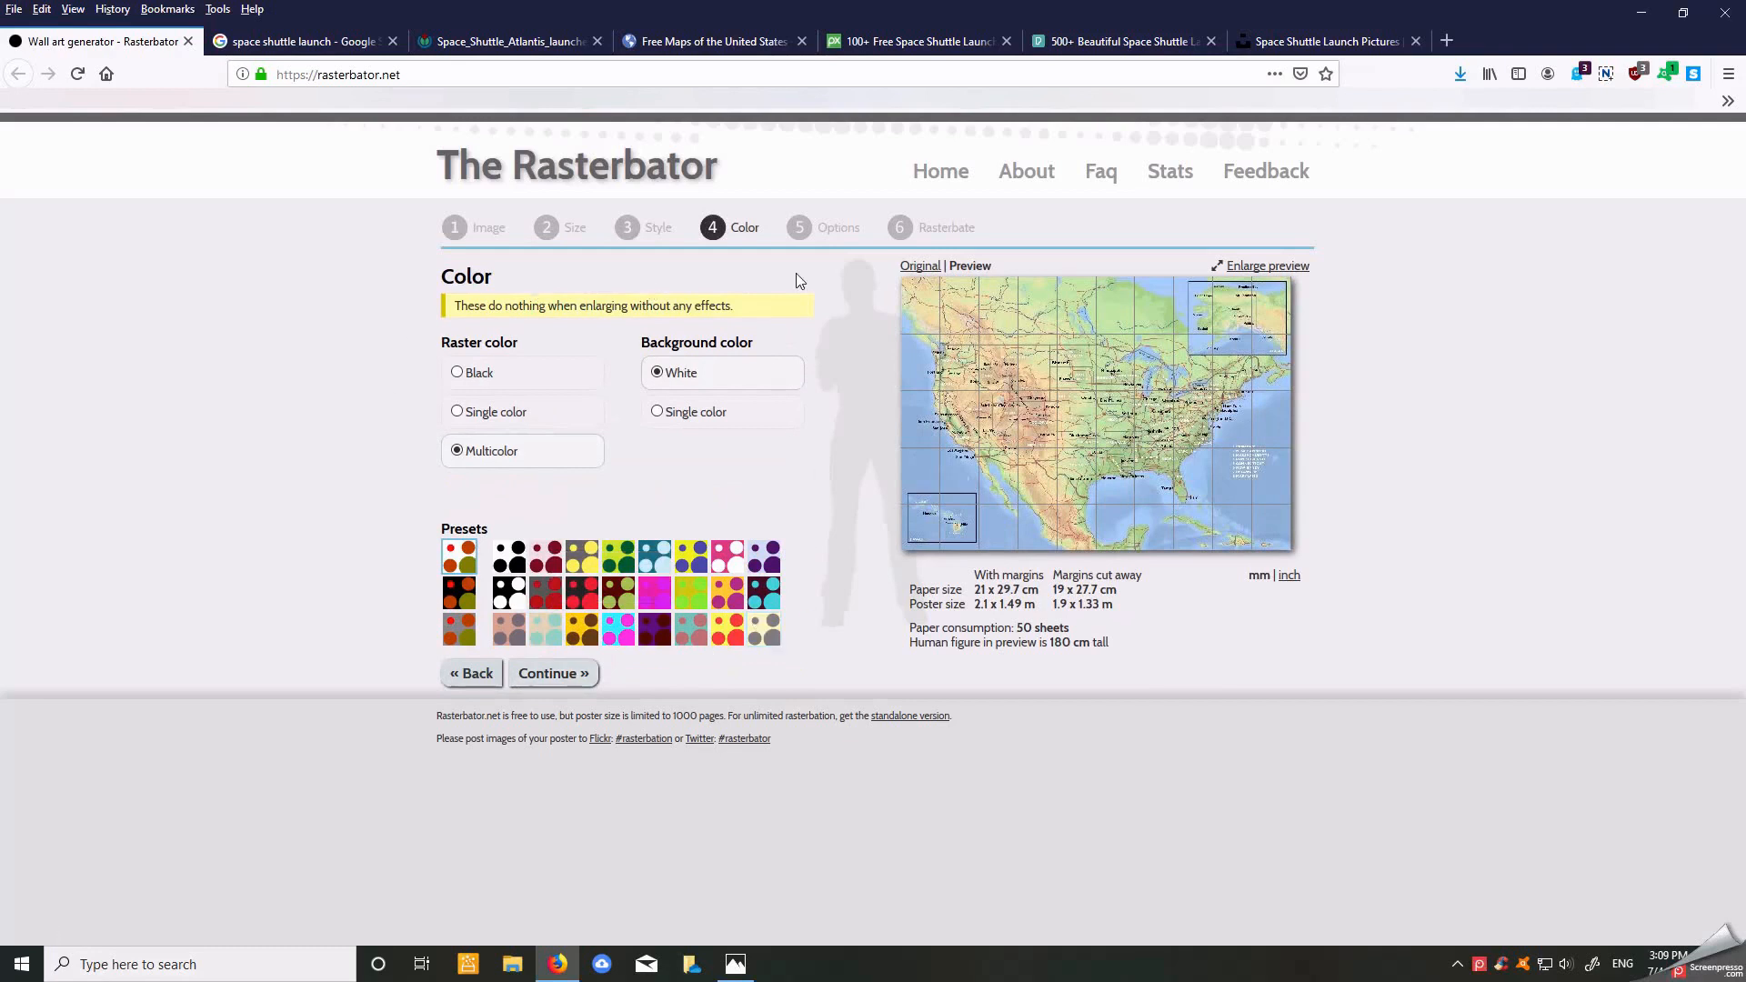
Step: Accept the default color settings and read the help on page position markers in the output options
{"action": "left_click", "coordinate": [561, 674]}
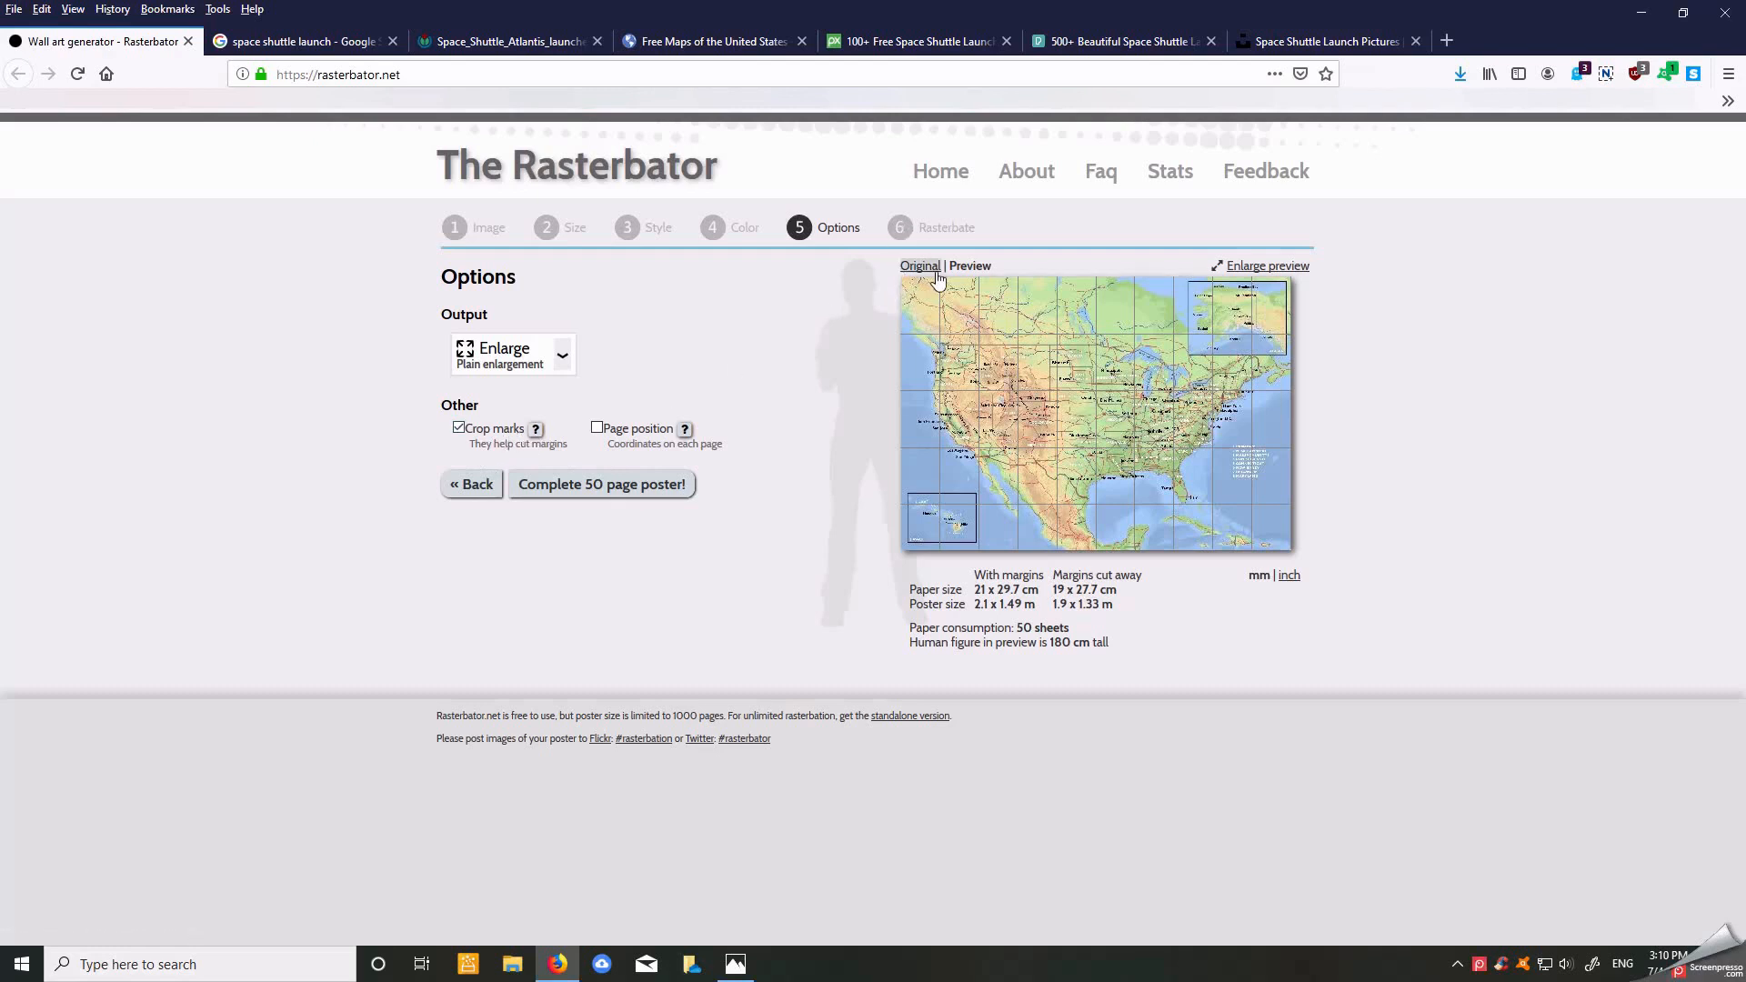
{"action": "left_click", "coordinate": [685, 431]}
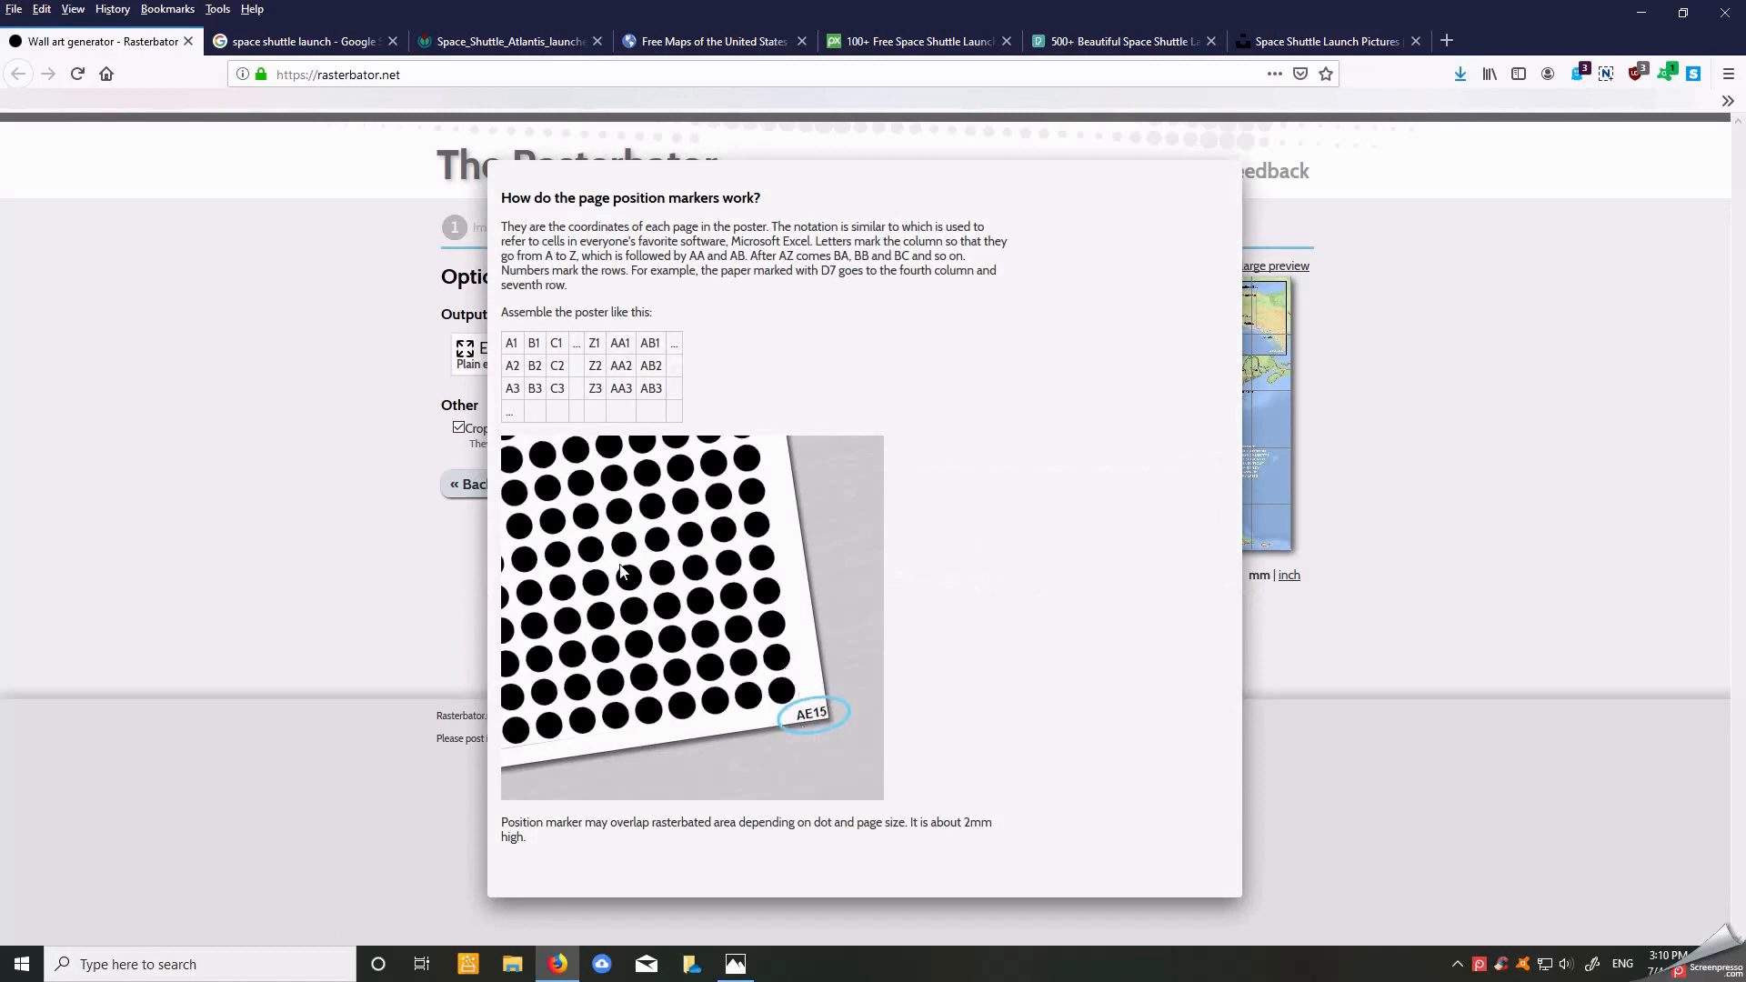
{"action": "left_click", "coordinate": [357, 571]}
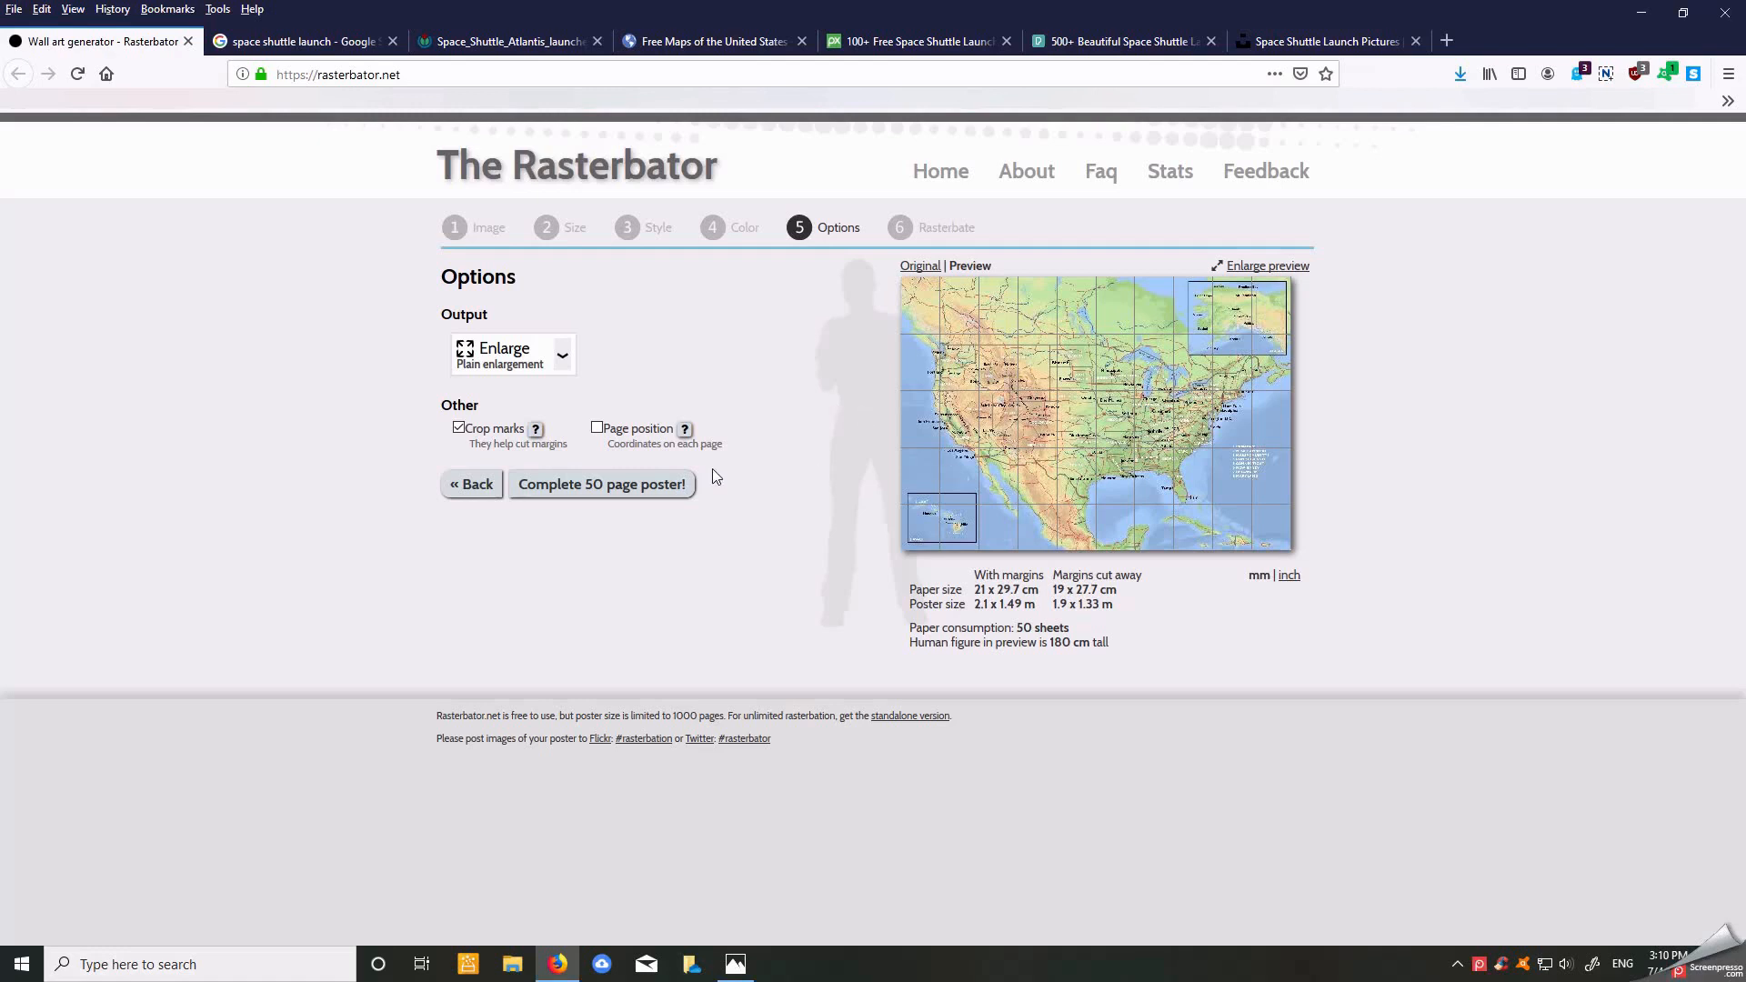
Step: Complete the 50 page poster and open Rasterbation.pdf with Nitro Reader 3
{"action": "left_click", "coordinate": [608, 486]}
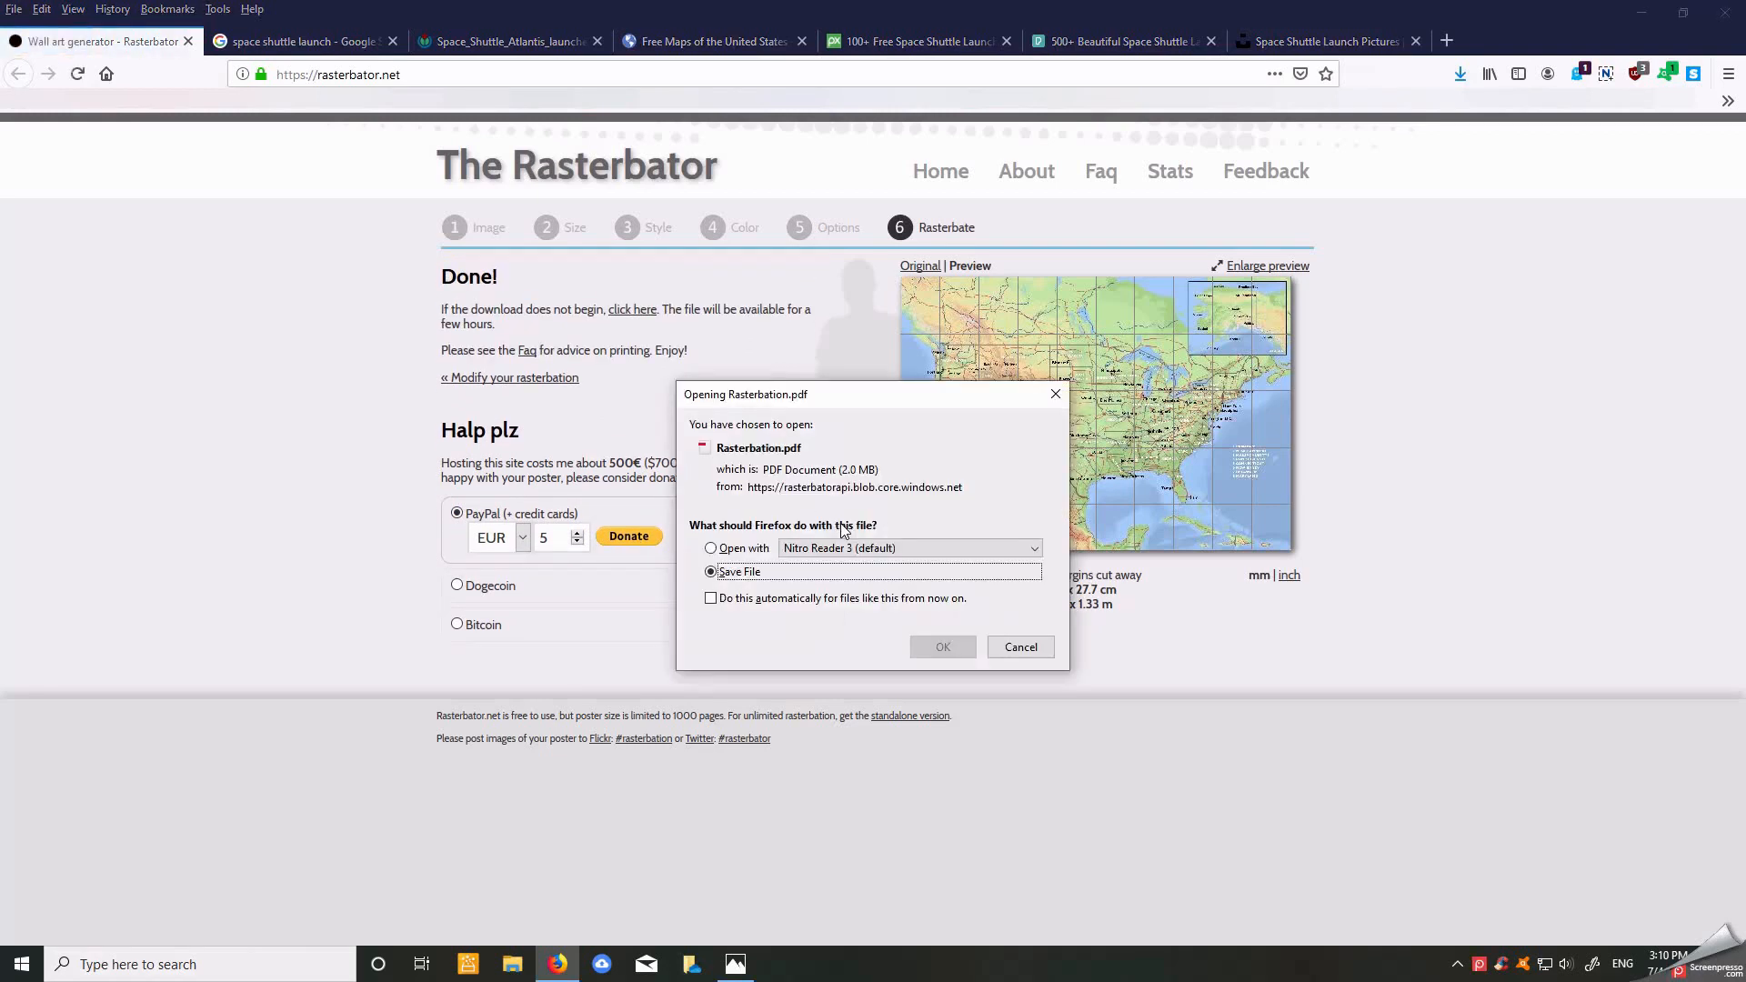
{"action": "left_click", "coordinate": [711, 548]}
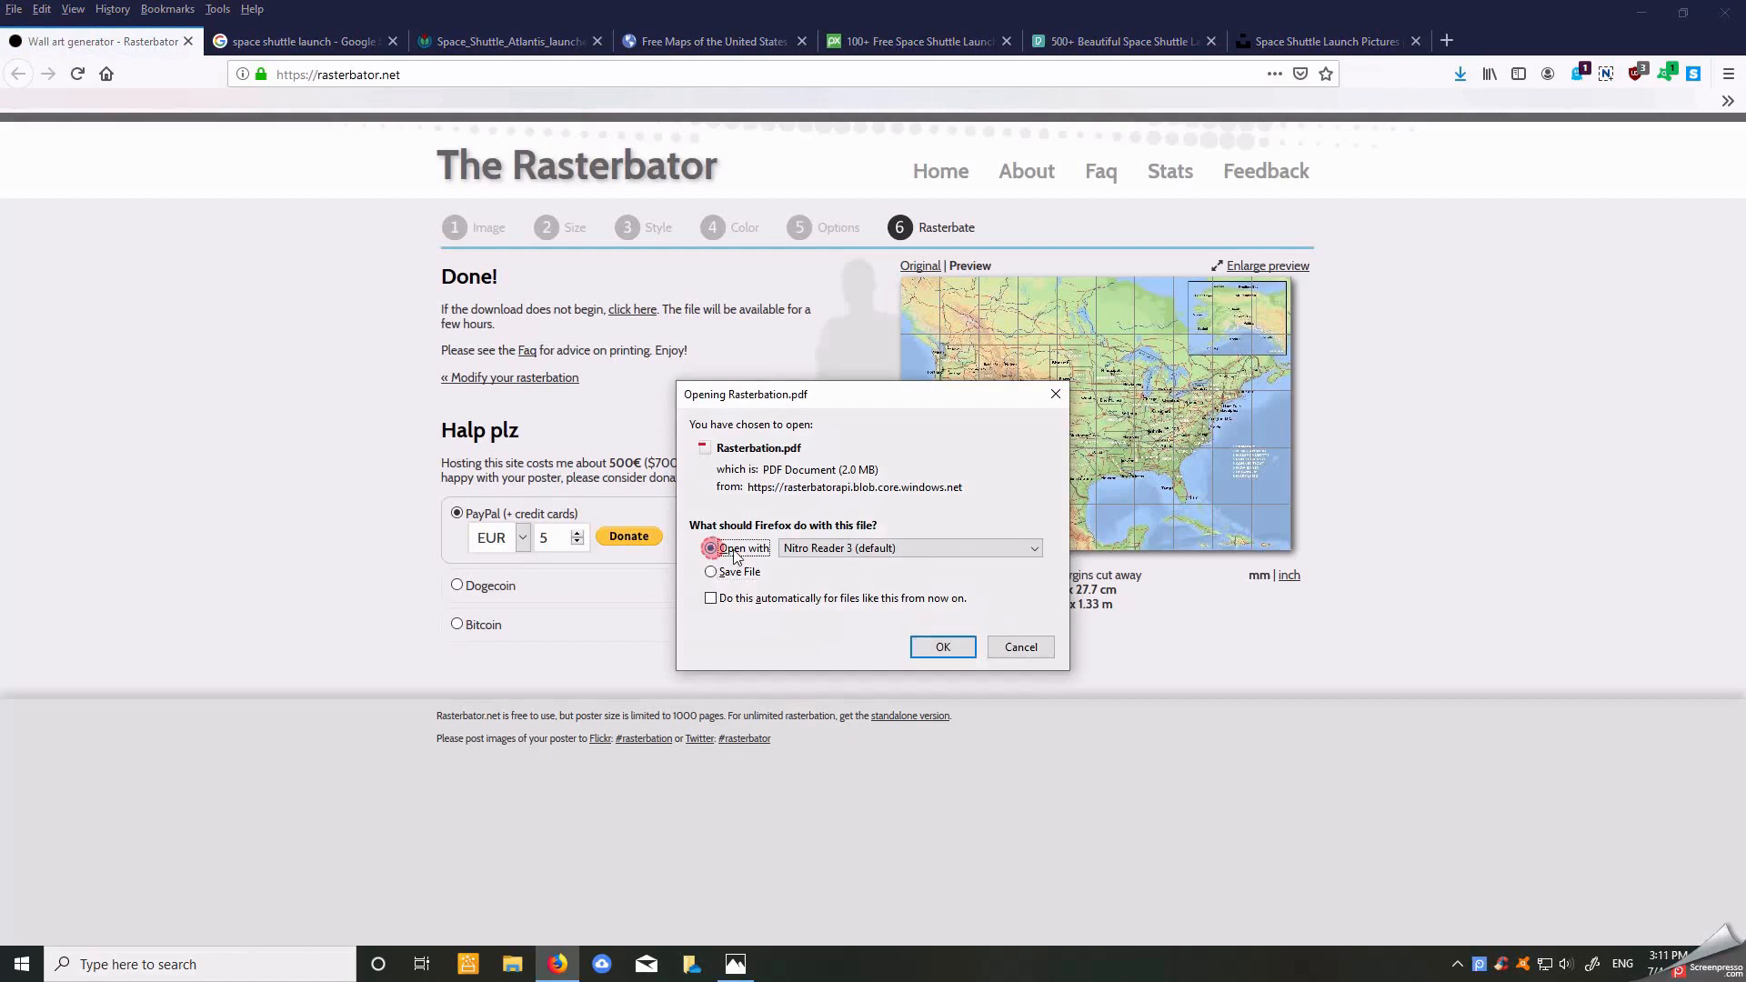
{"action": "left_click", "coordinate": [928, 649]}
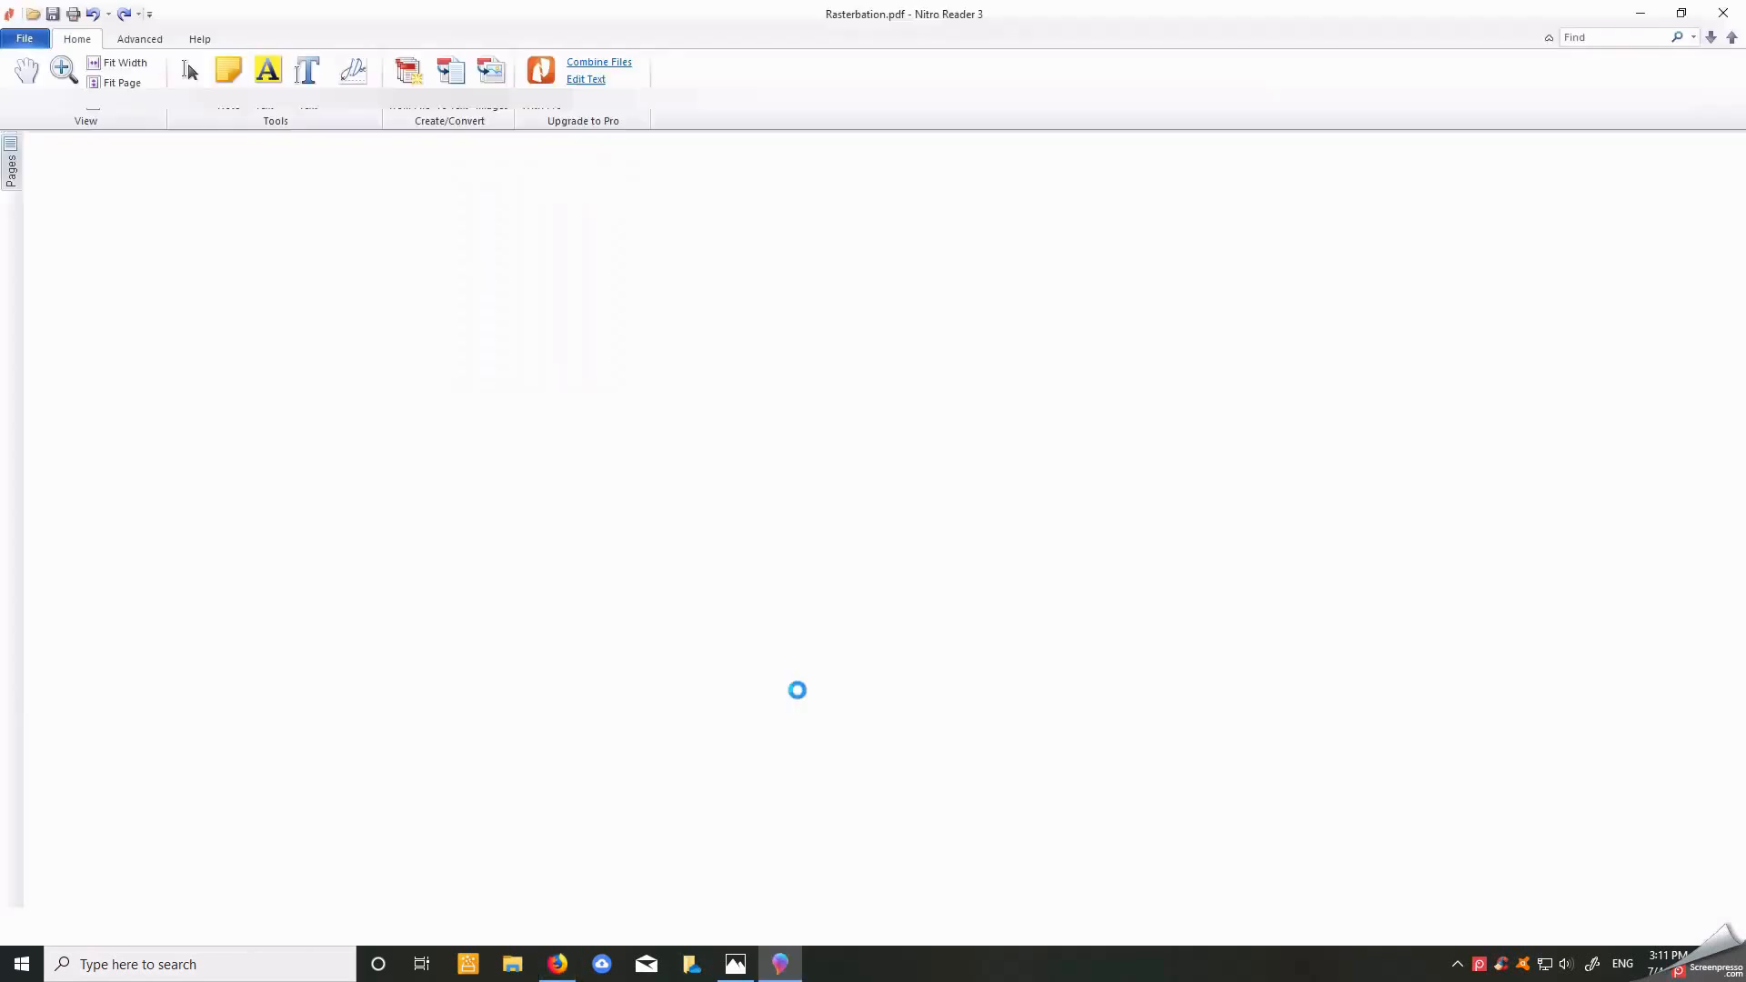
Step: Examine the poster PDF's individual pages for map detail, margins and crop marks
{"action": "scroll", "coordinate": [798, 691], "scroll_direction": "down", "scroll_amount": 6}
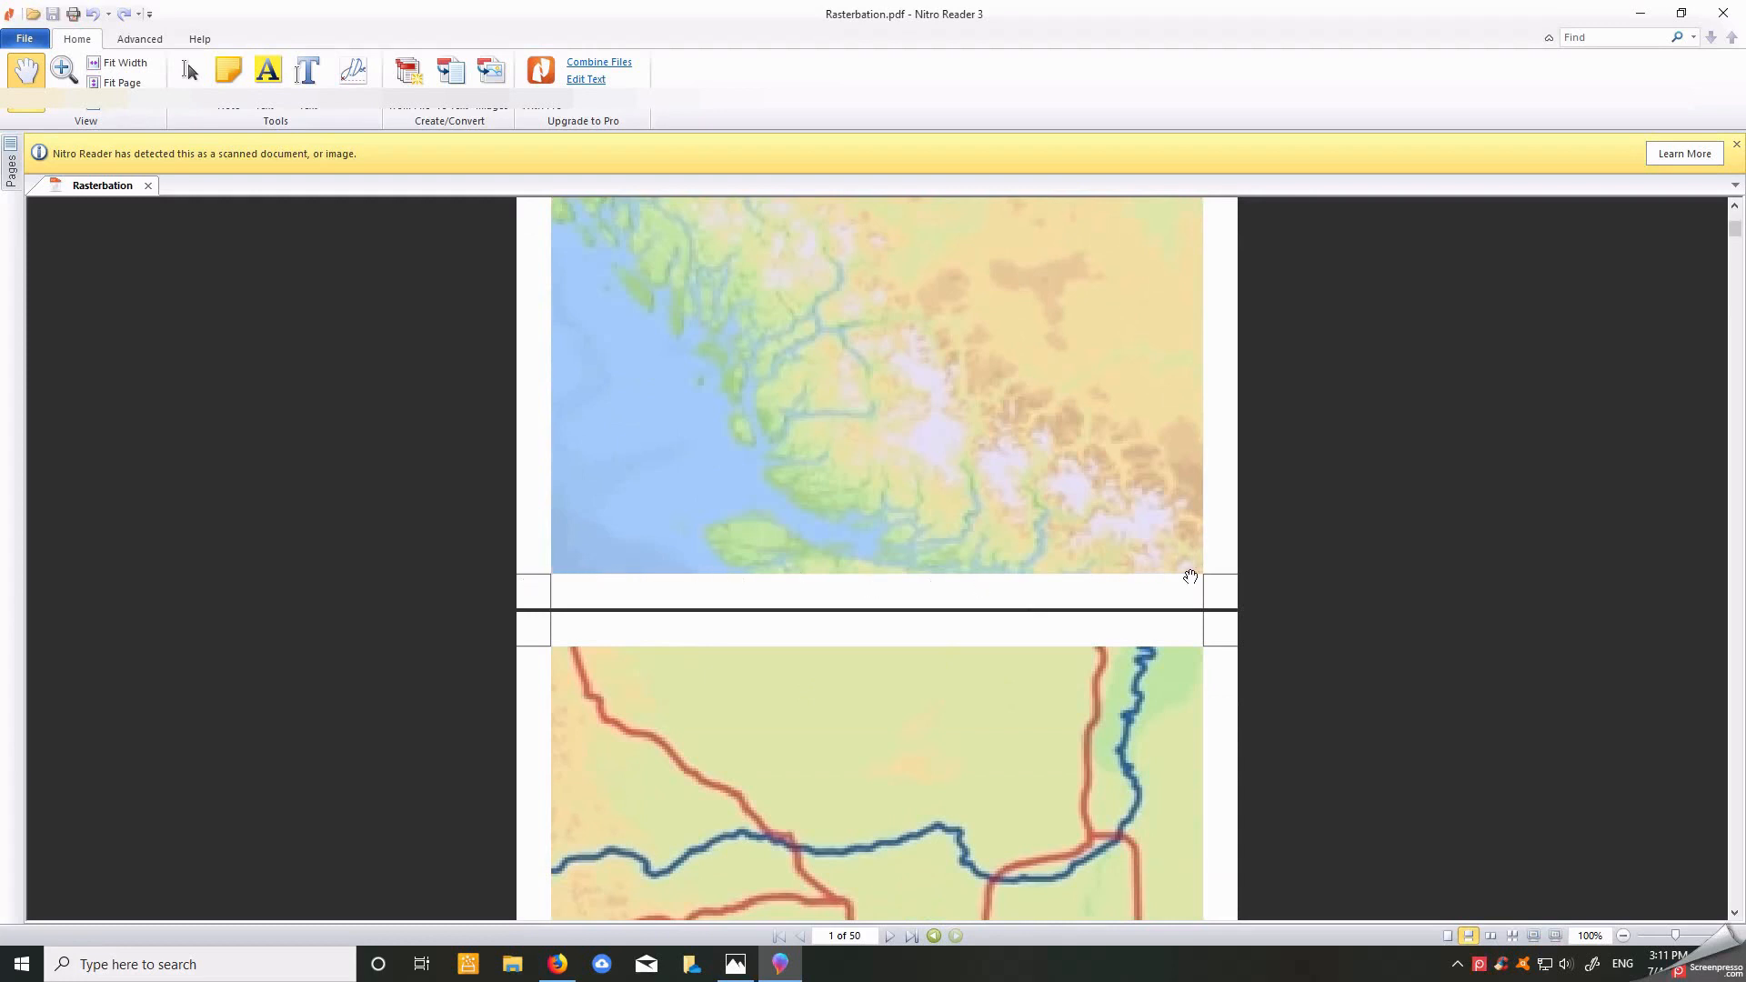
{"action": "scroll", "coordinate": [1129, 623], "scroll_direction": "down", "scroll_amount": 3}
{"action": "scroll", "coordinate": [1129, 630], "scroll_direction": "down", "scroll_amount": 8}
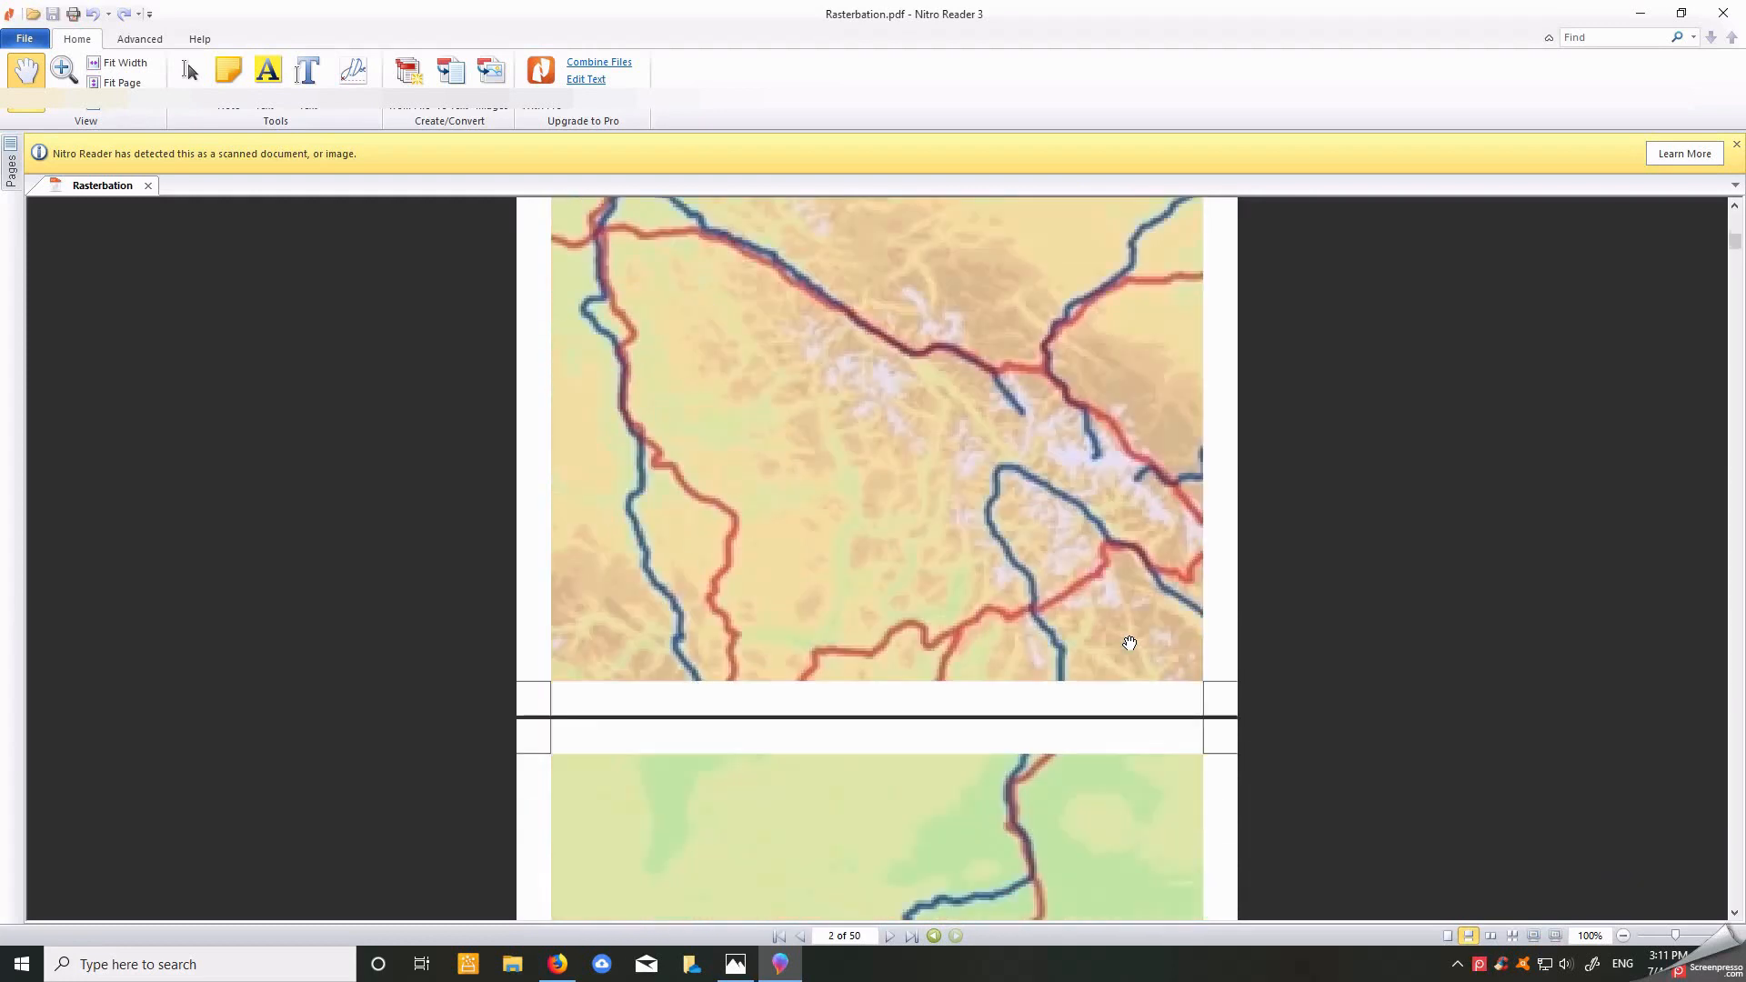
{"action": "scroll", "coordinate": [1129, 644], "scroll_direction": "down", "scroll_amount": 9}
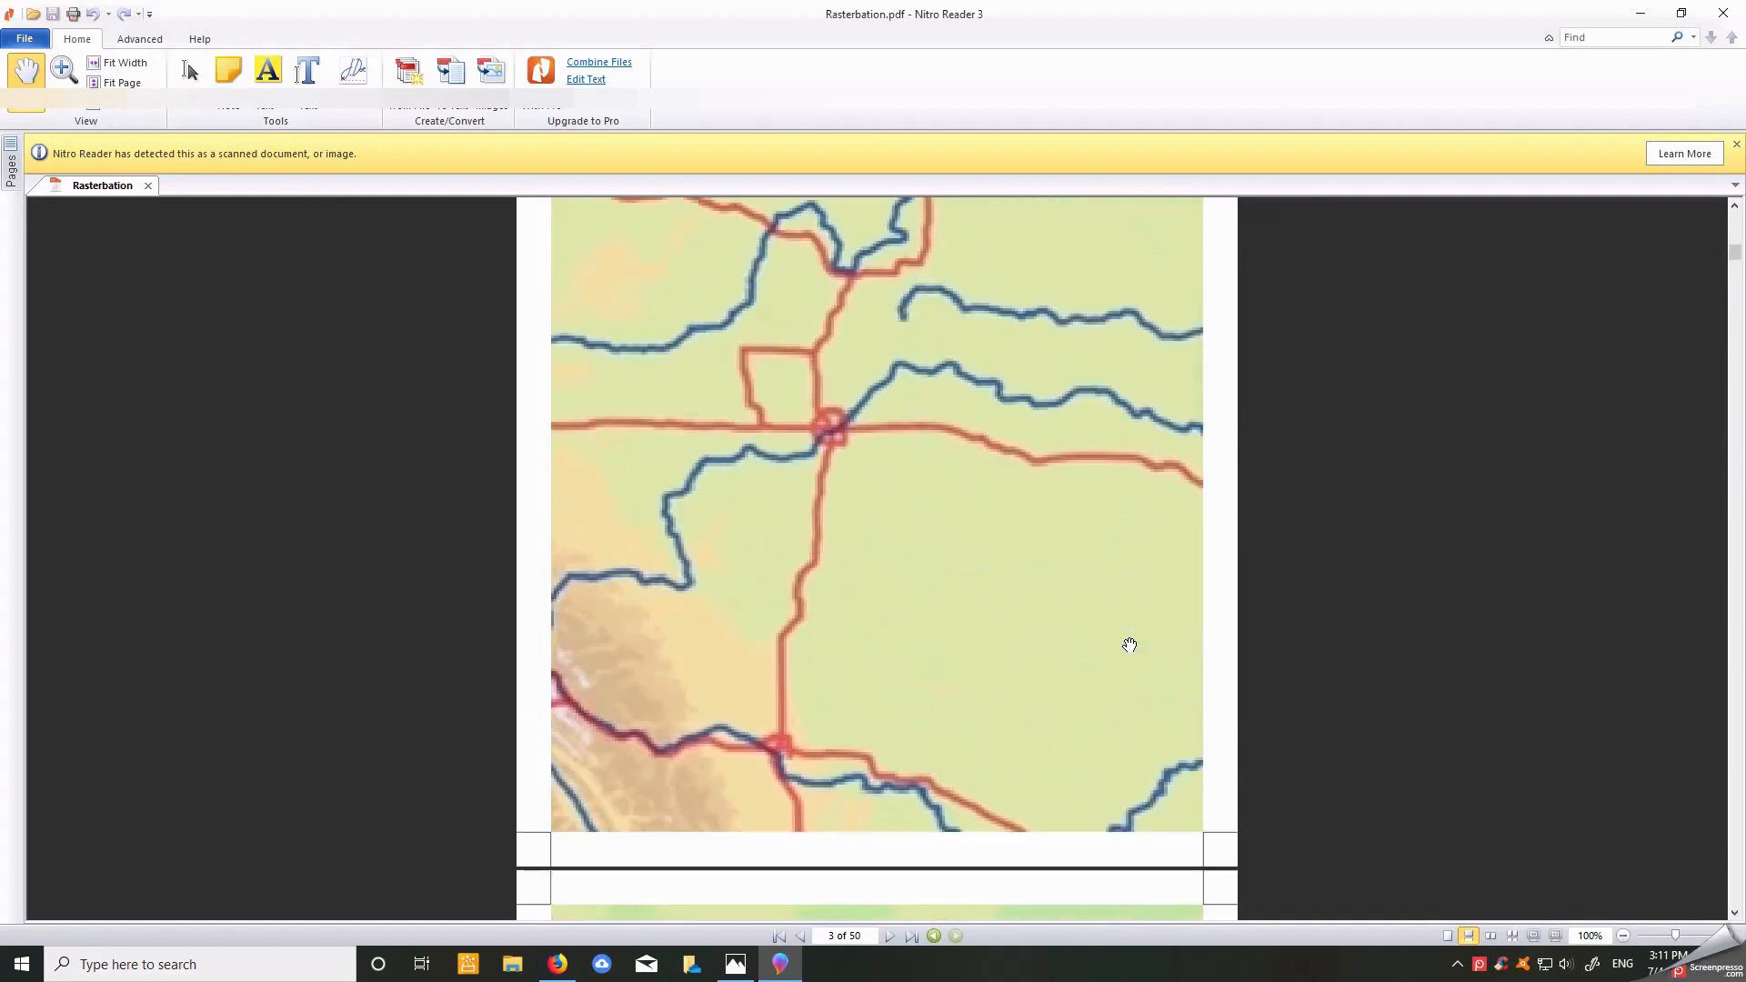
{"action": "scroll", "coordinate": [1130, 644], "scroll_direction": "down", "scroll_amount": 9}
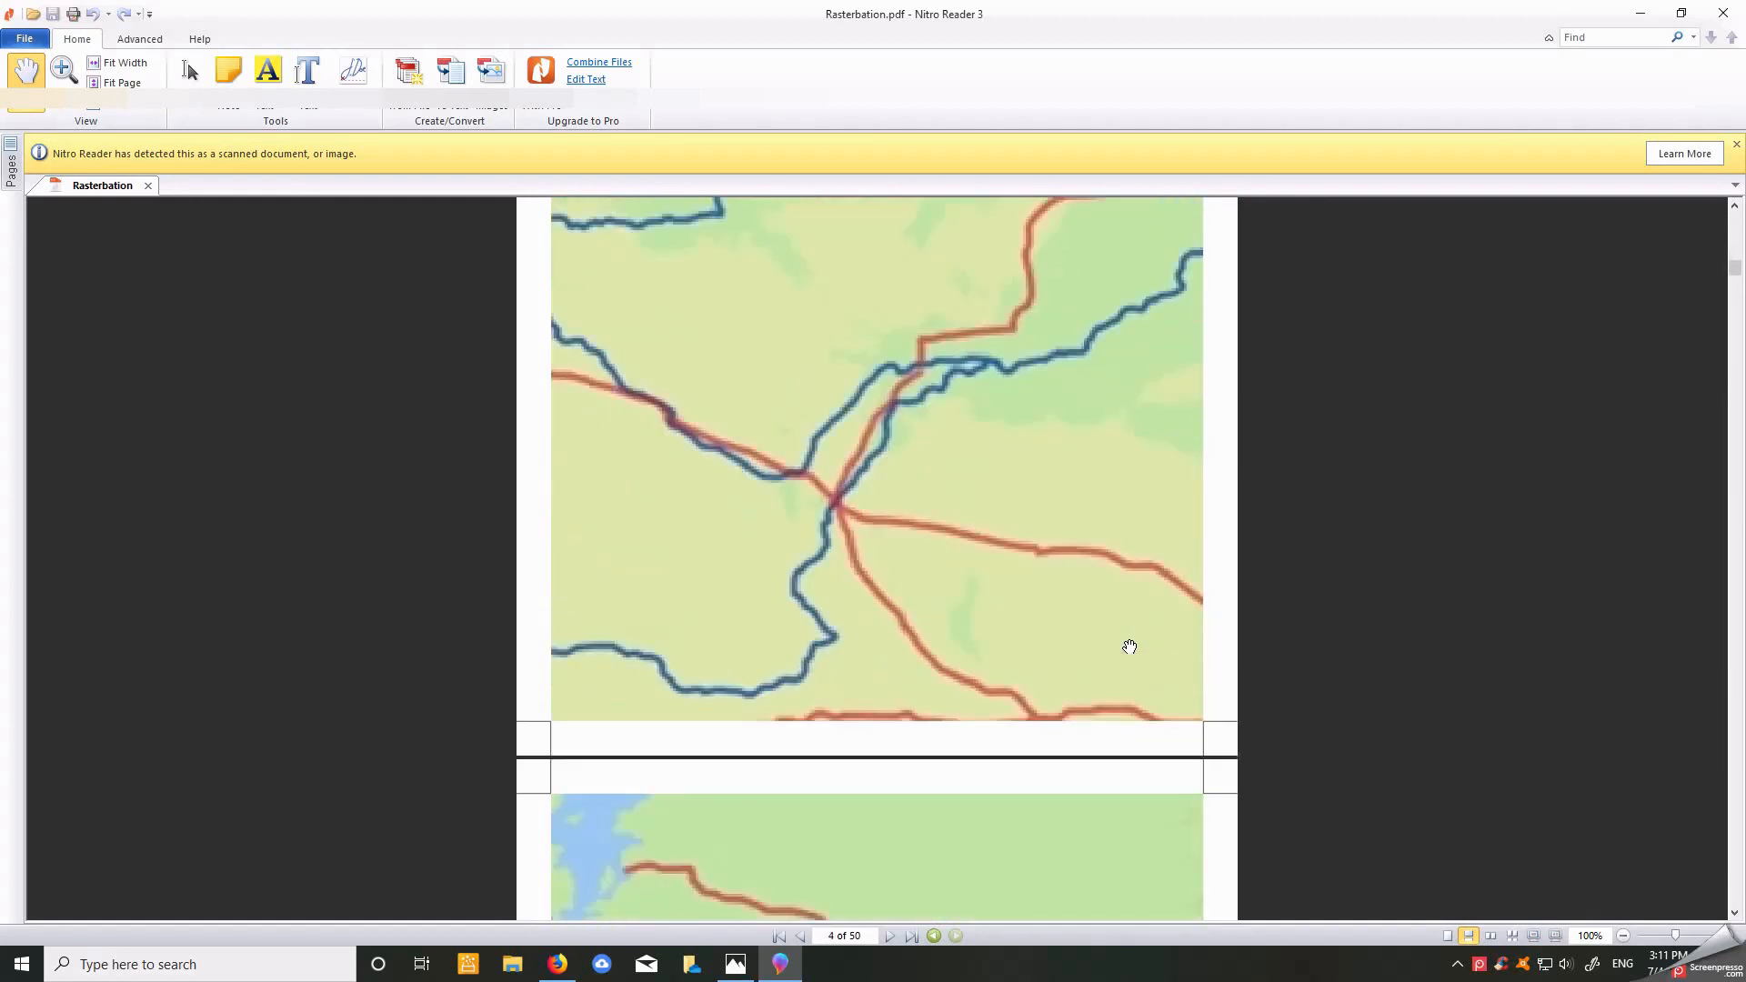
{"action": "scroll", "coordinate": [1136, 637], "scroll_direction": "down", "scroll_amount": 5}
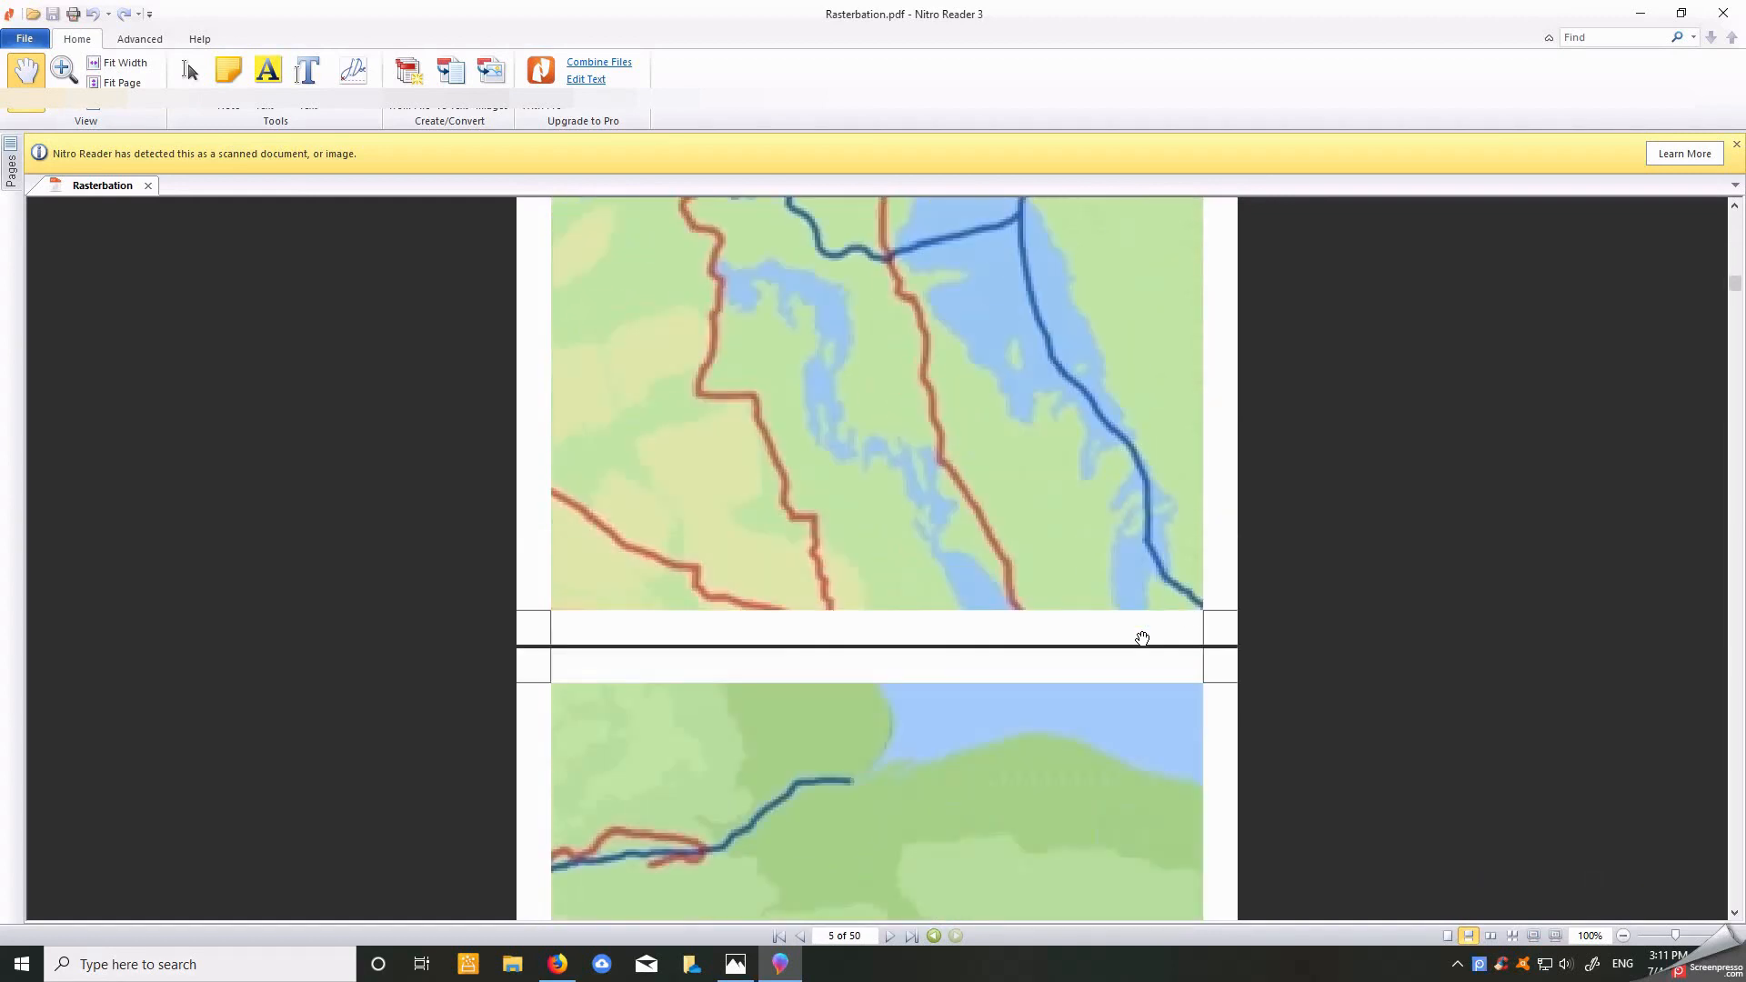
{"action": "left_click", "coordinate": [1734, 309]}
{"action": "left_click_drag", "start_coordinate": [1734, 309], "coordinate": [1733, 333]}
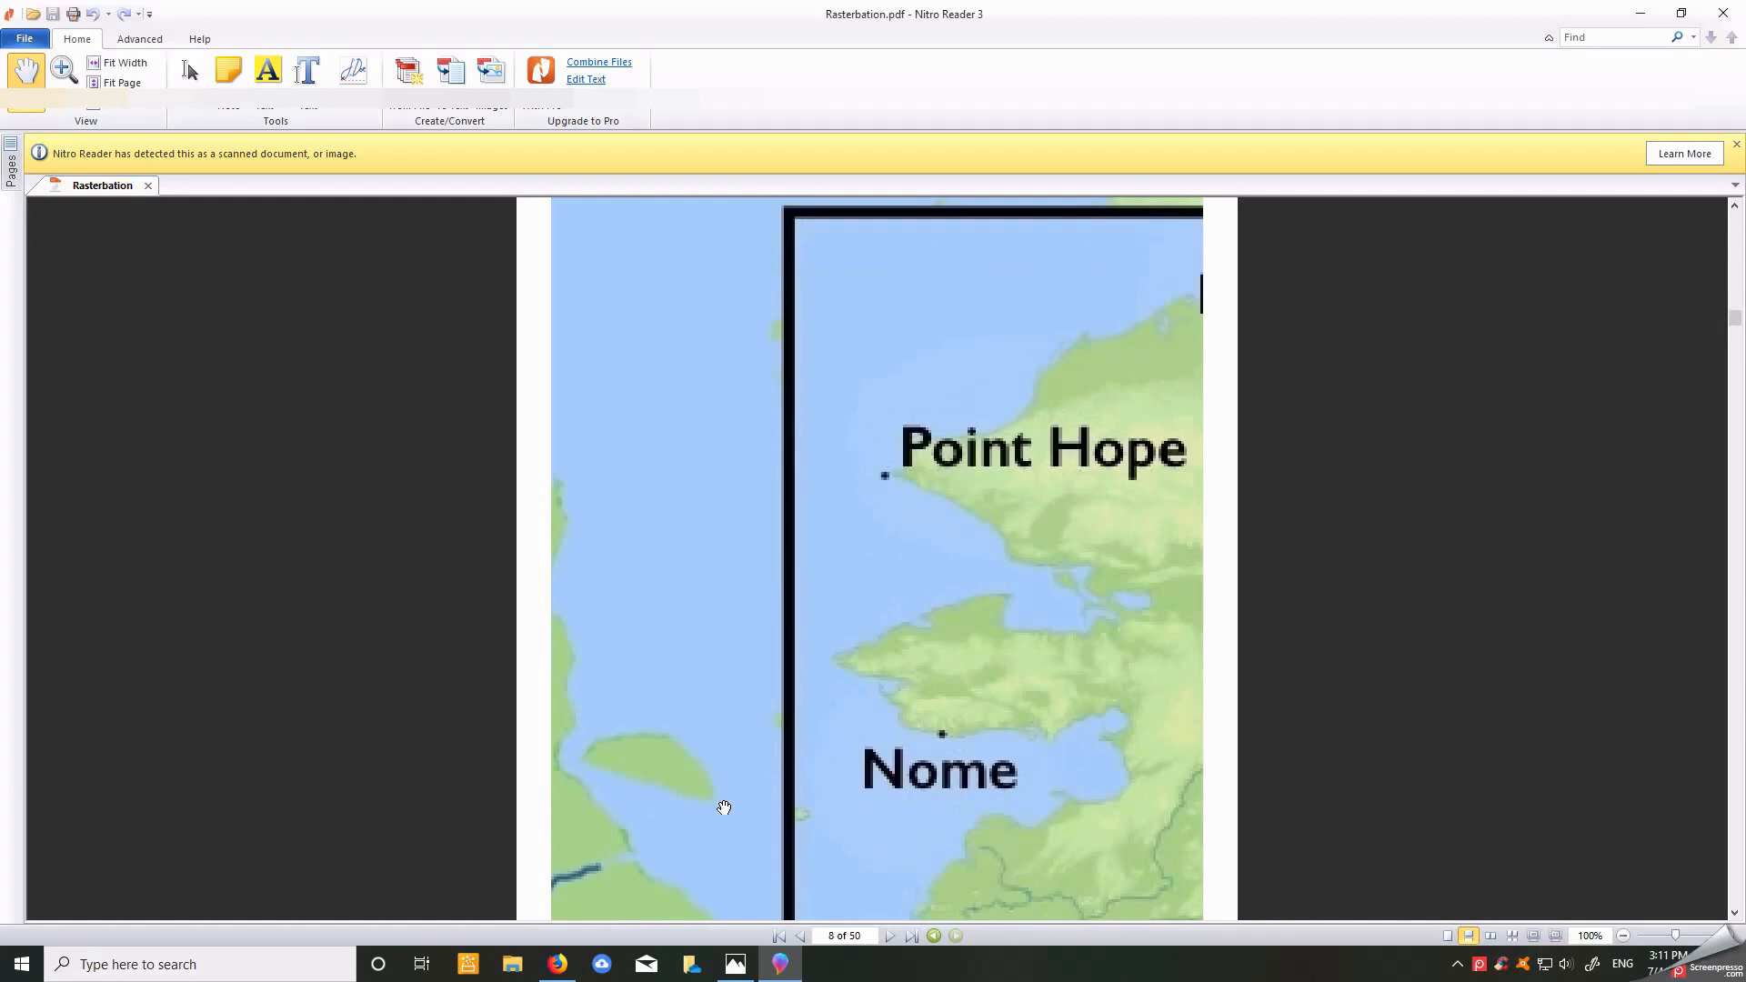
Step: Switch back to The Rasterbator in Firefox, return to the paper and size settings and set the output size to 5 sheets wide
{"action": "left_click", "coordinate": [563, 968]}
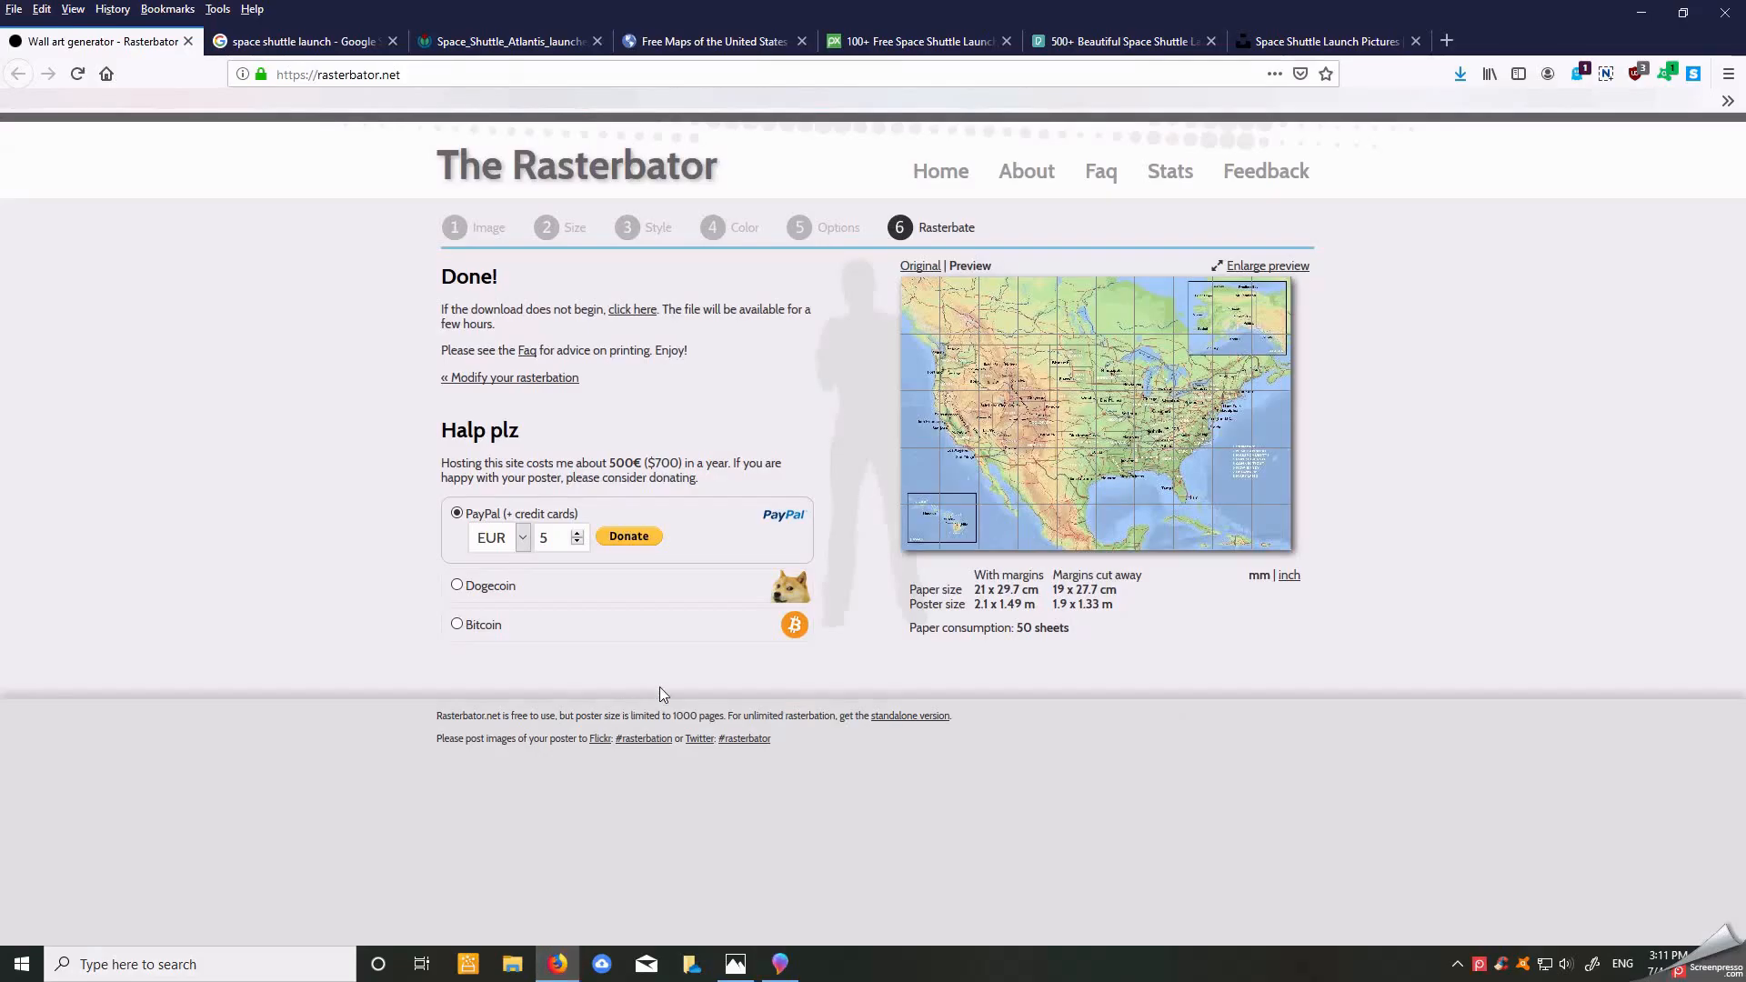
{"action": "left_click", "coordinate": [521, 379]}
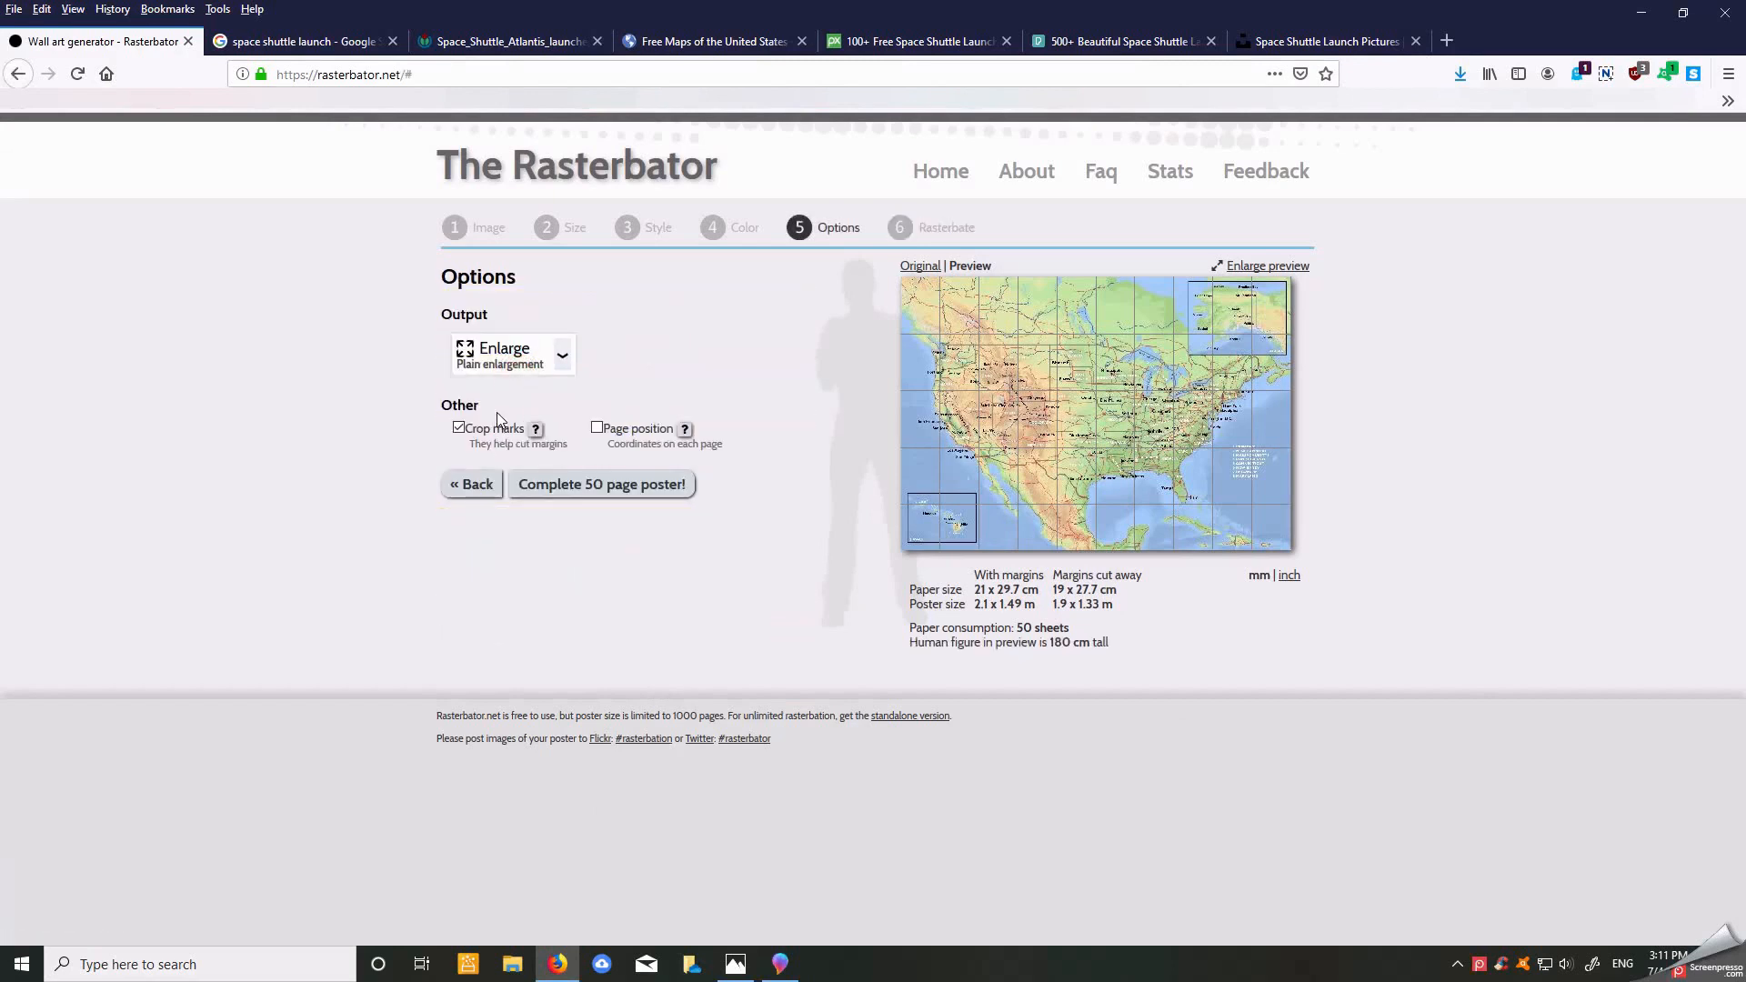
{"action": "left_click", "coordinate": [469, 483]}
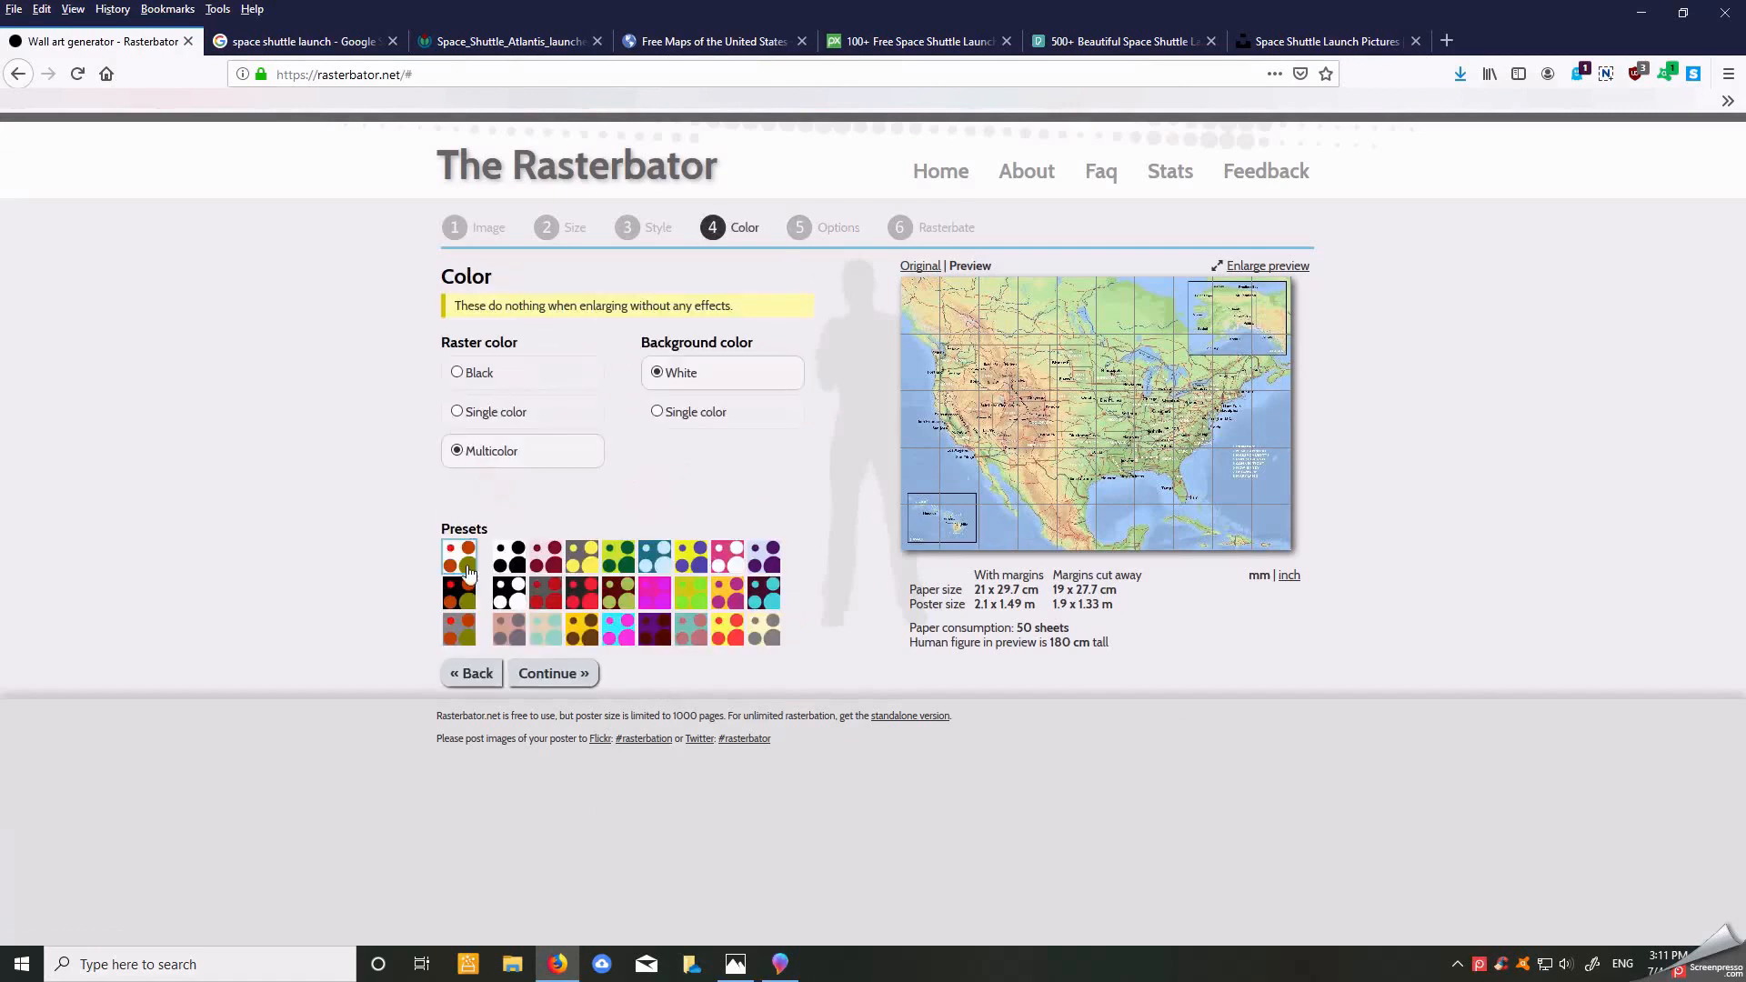
{"action": "left_click", "coordinate": [469, 673]}
{"action": "left_click", "coordinate": [469, 645]}
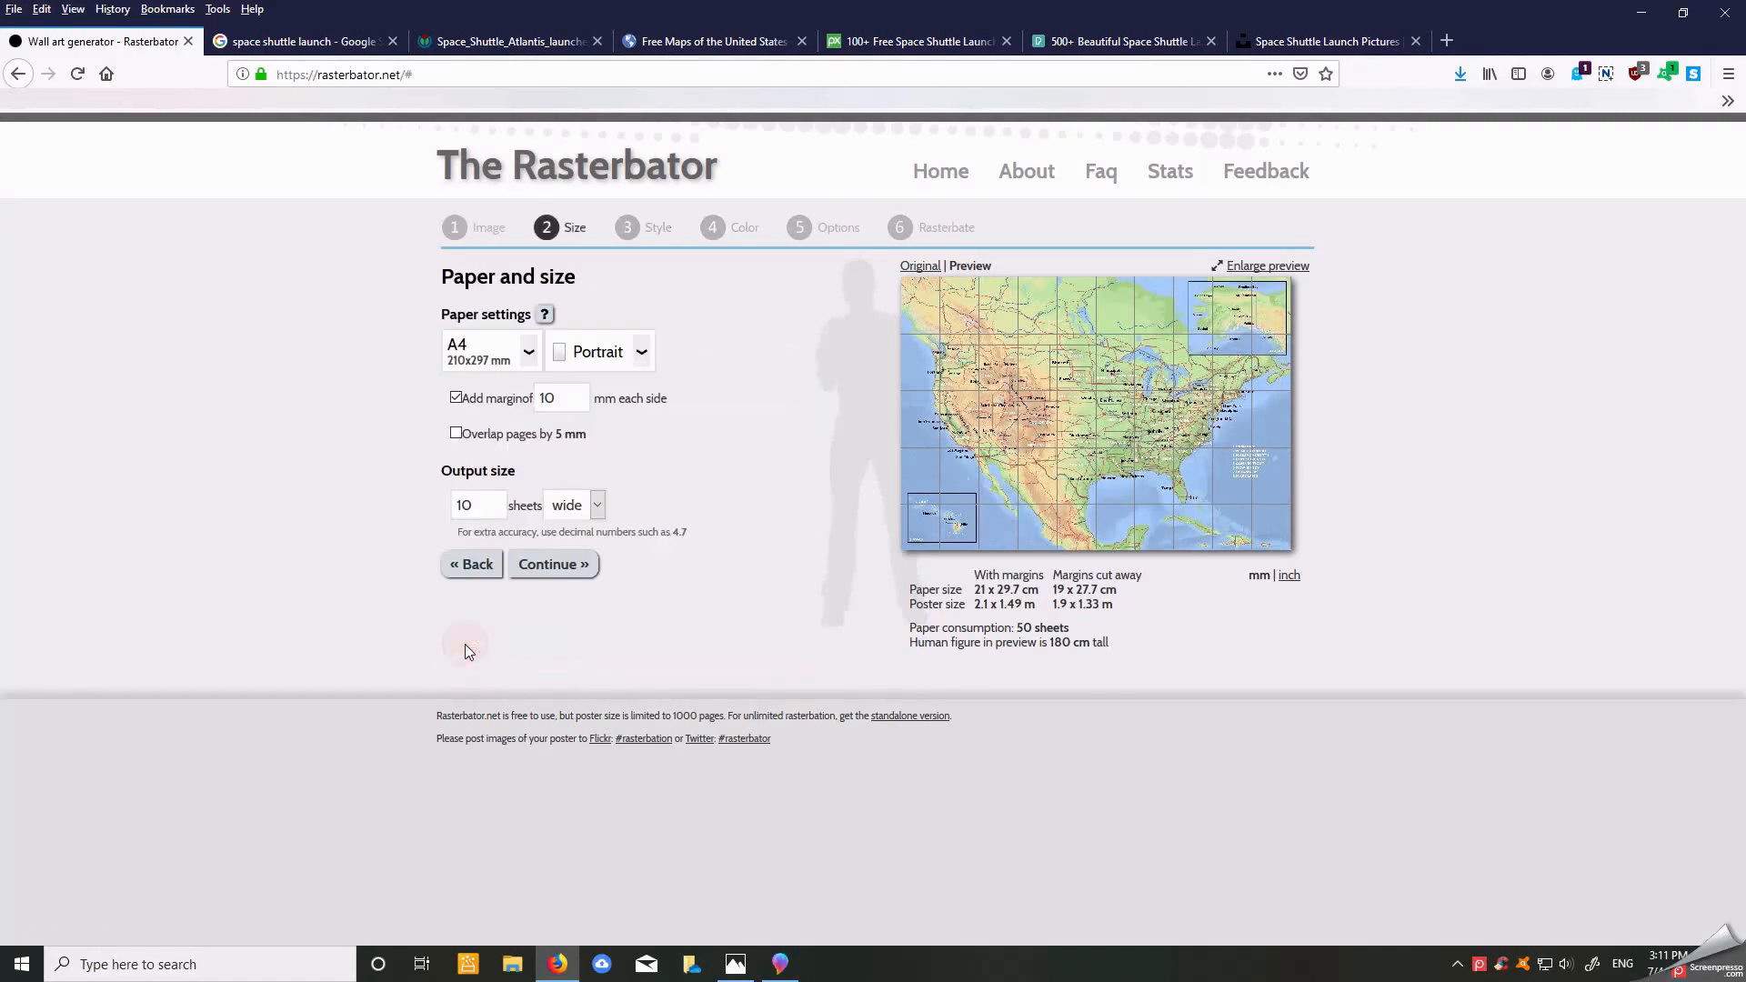
{"action": "left_click_drag", "start_coordinate": [475, 505], "coordinate": [408, 519]}
{"action": "type", "text": "5"}
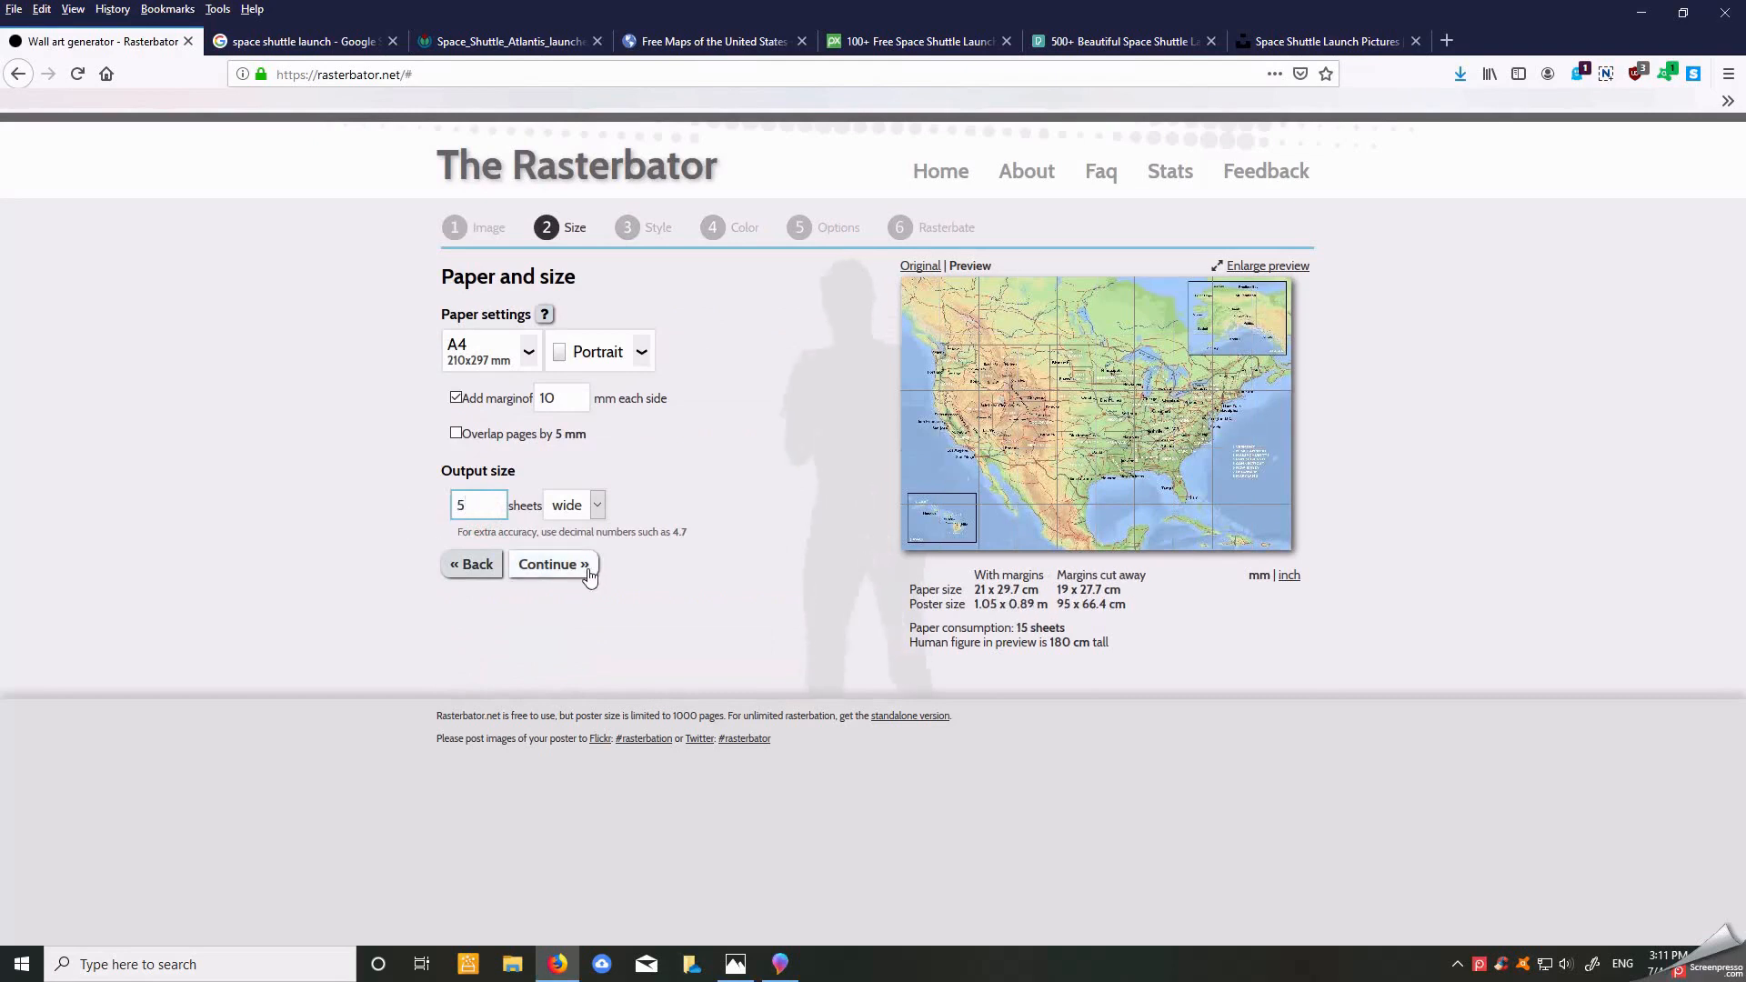
Step: Keep the No effects style, default colors and plain enlargement output, and complete the 15 page poster
{"action": "left_click", "coordinate": [586, 564]}
{"action": "left_click", "coordinate": [553, 642]}
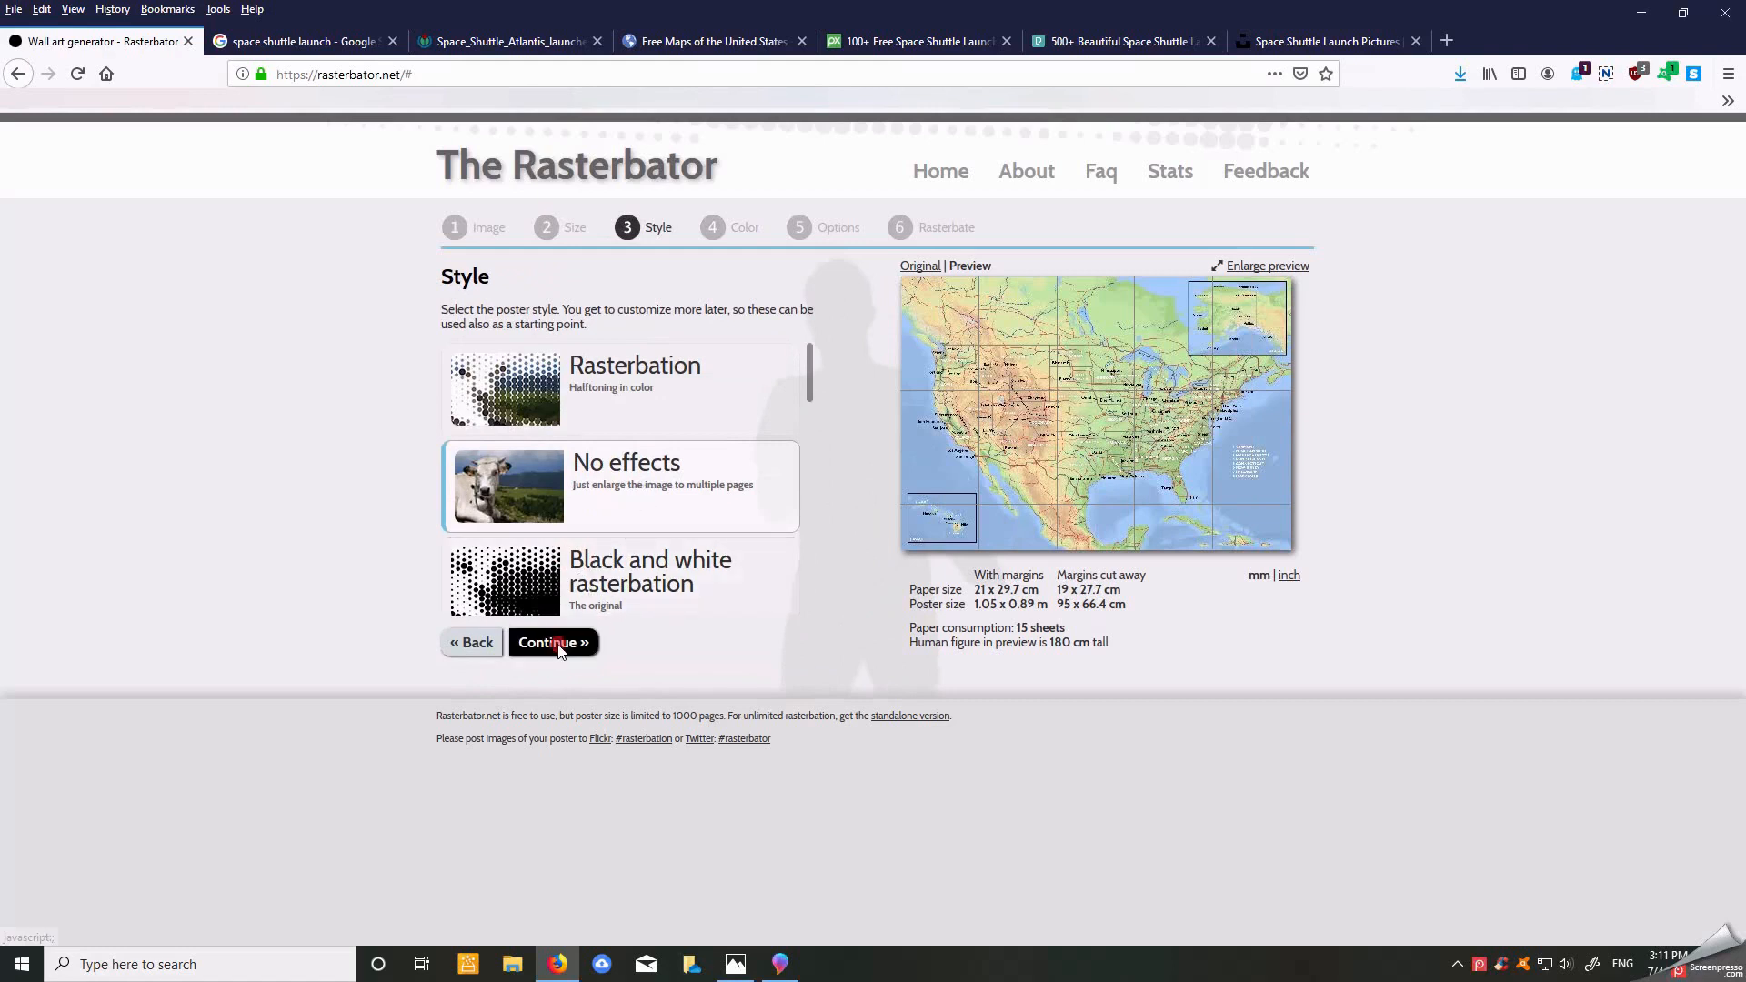
{"action": "left_click", "coordinate": [555, 670]}
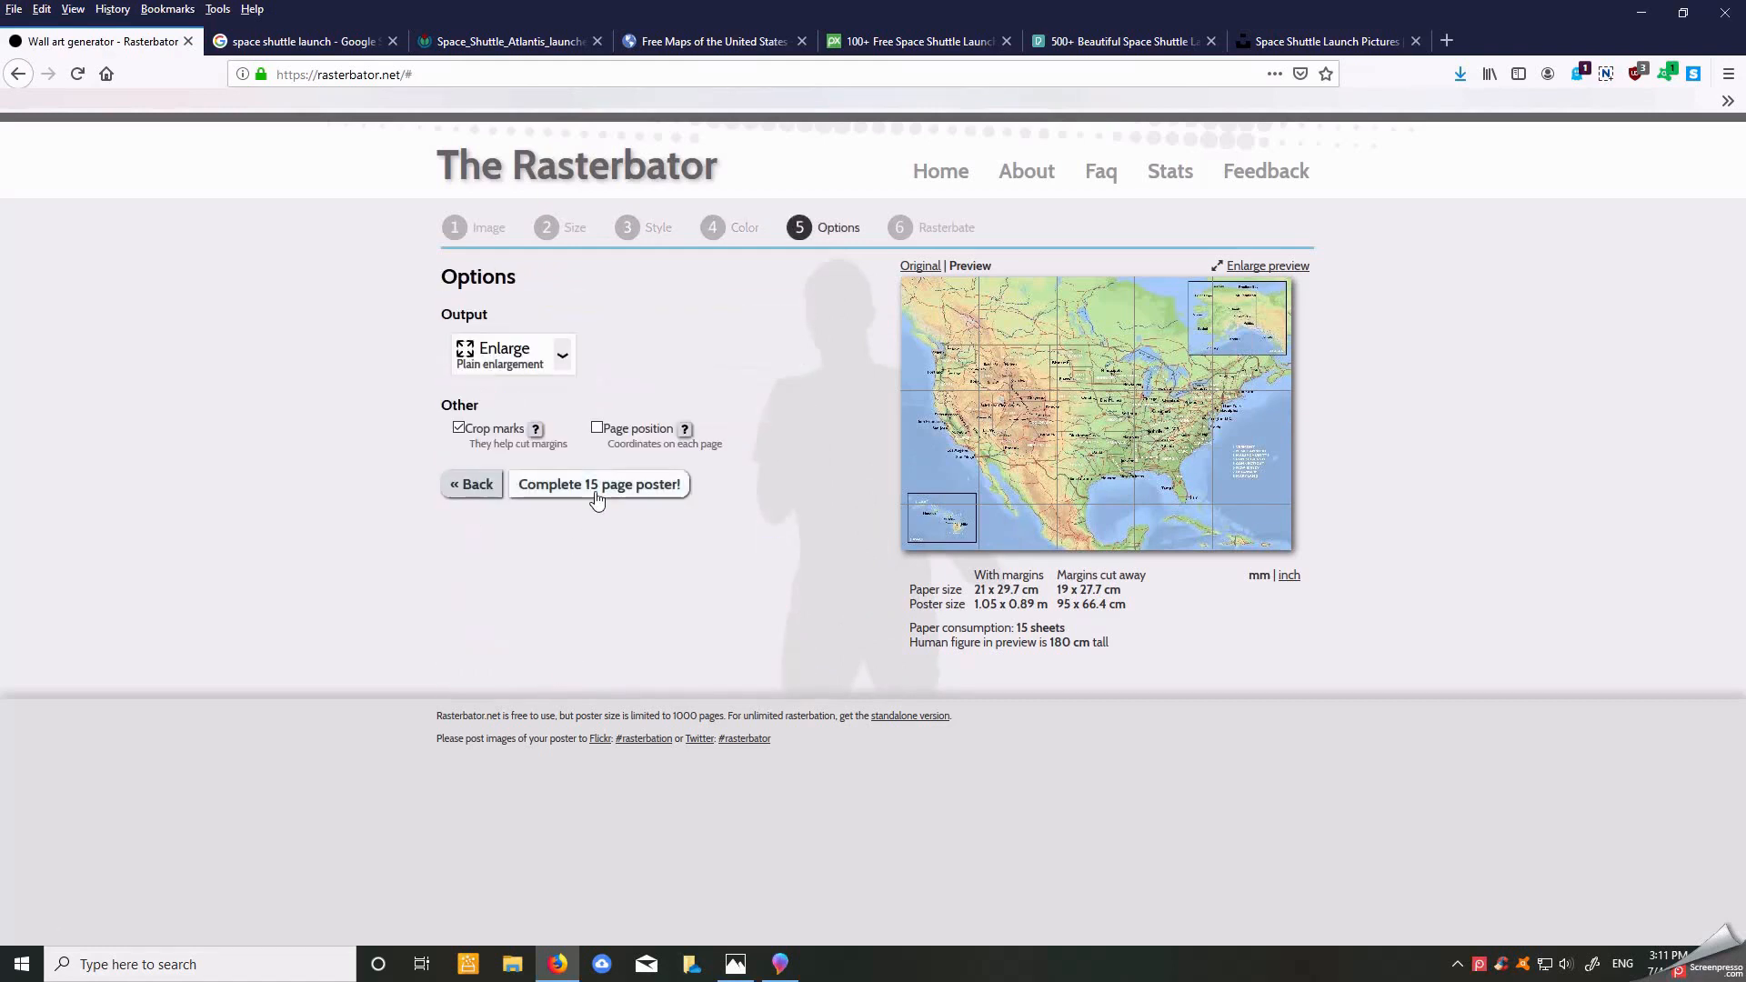
{"action": "left_click", "coordinate": [596, 485]}
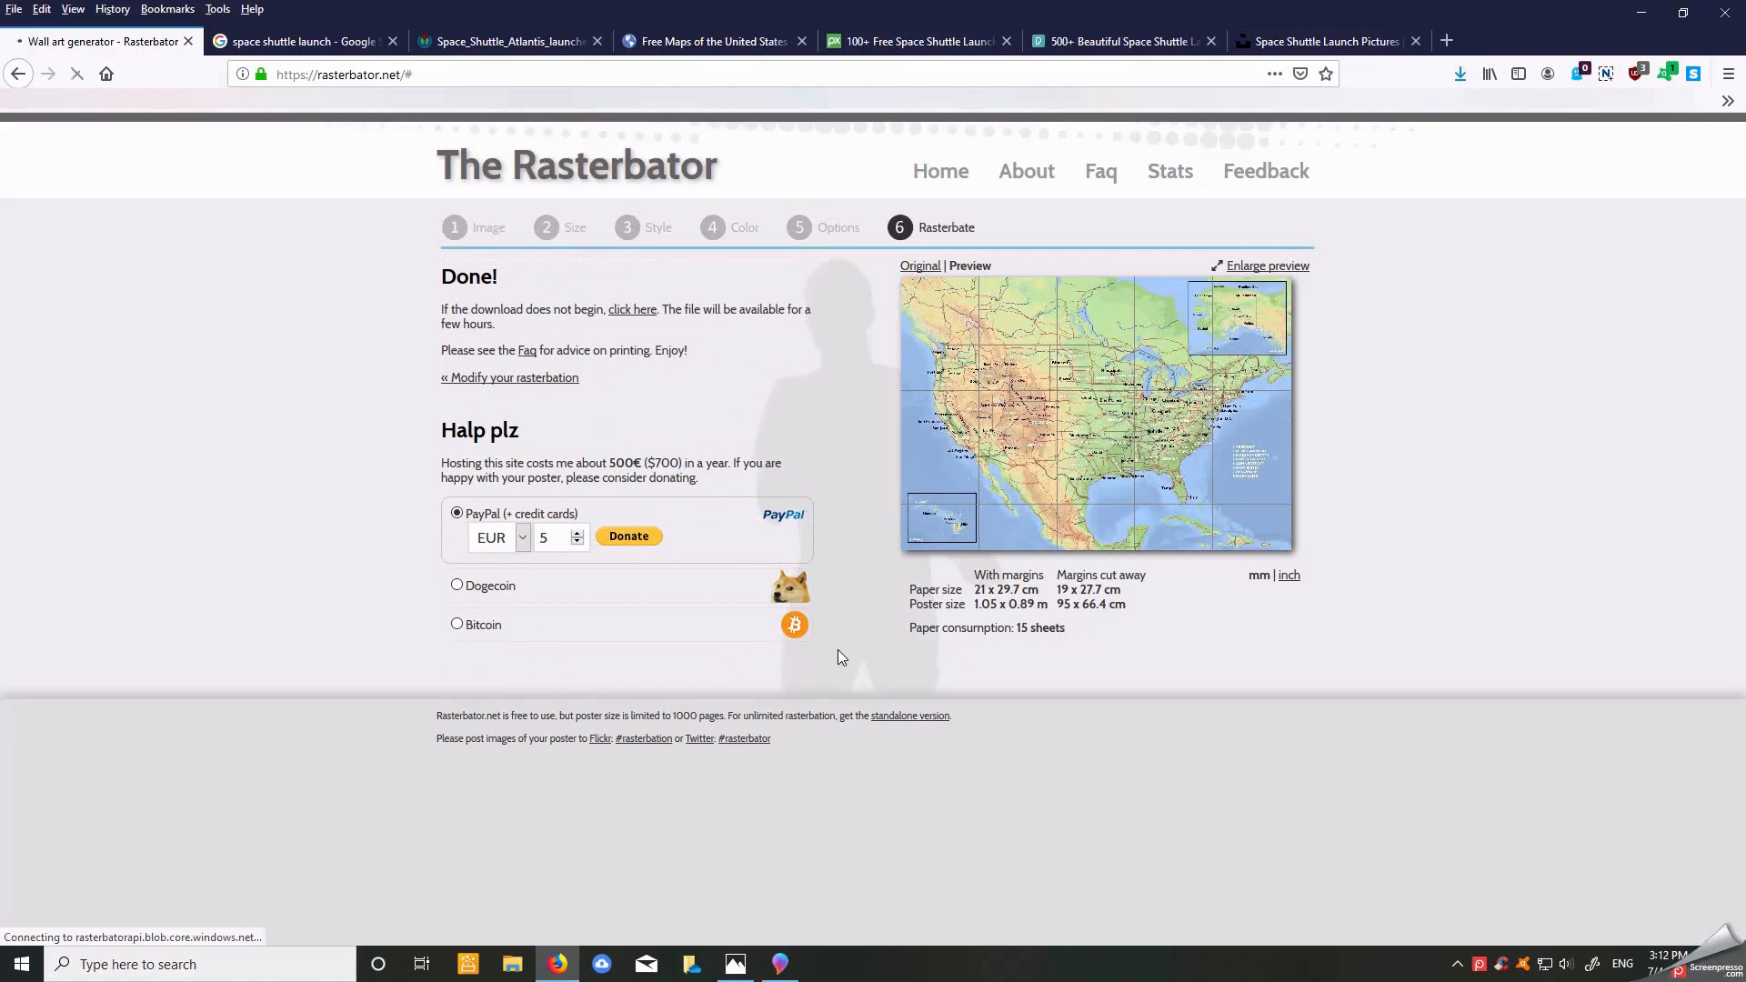
Step: Open the downloaded 15 page poster PDF in Nitro Reader 3 and inspect the first page down to its lower margin
{"action": "left_click", "coordinate": [711, 548]}
{"action": "left_click", "coordinate": [940, 647]}
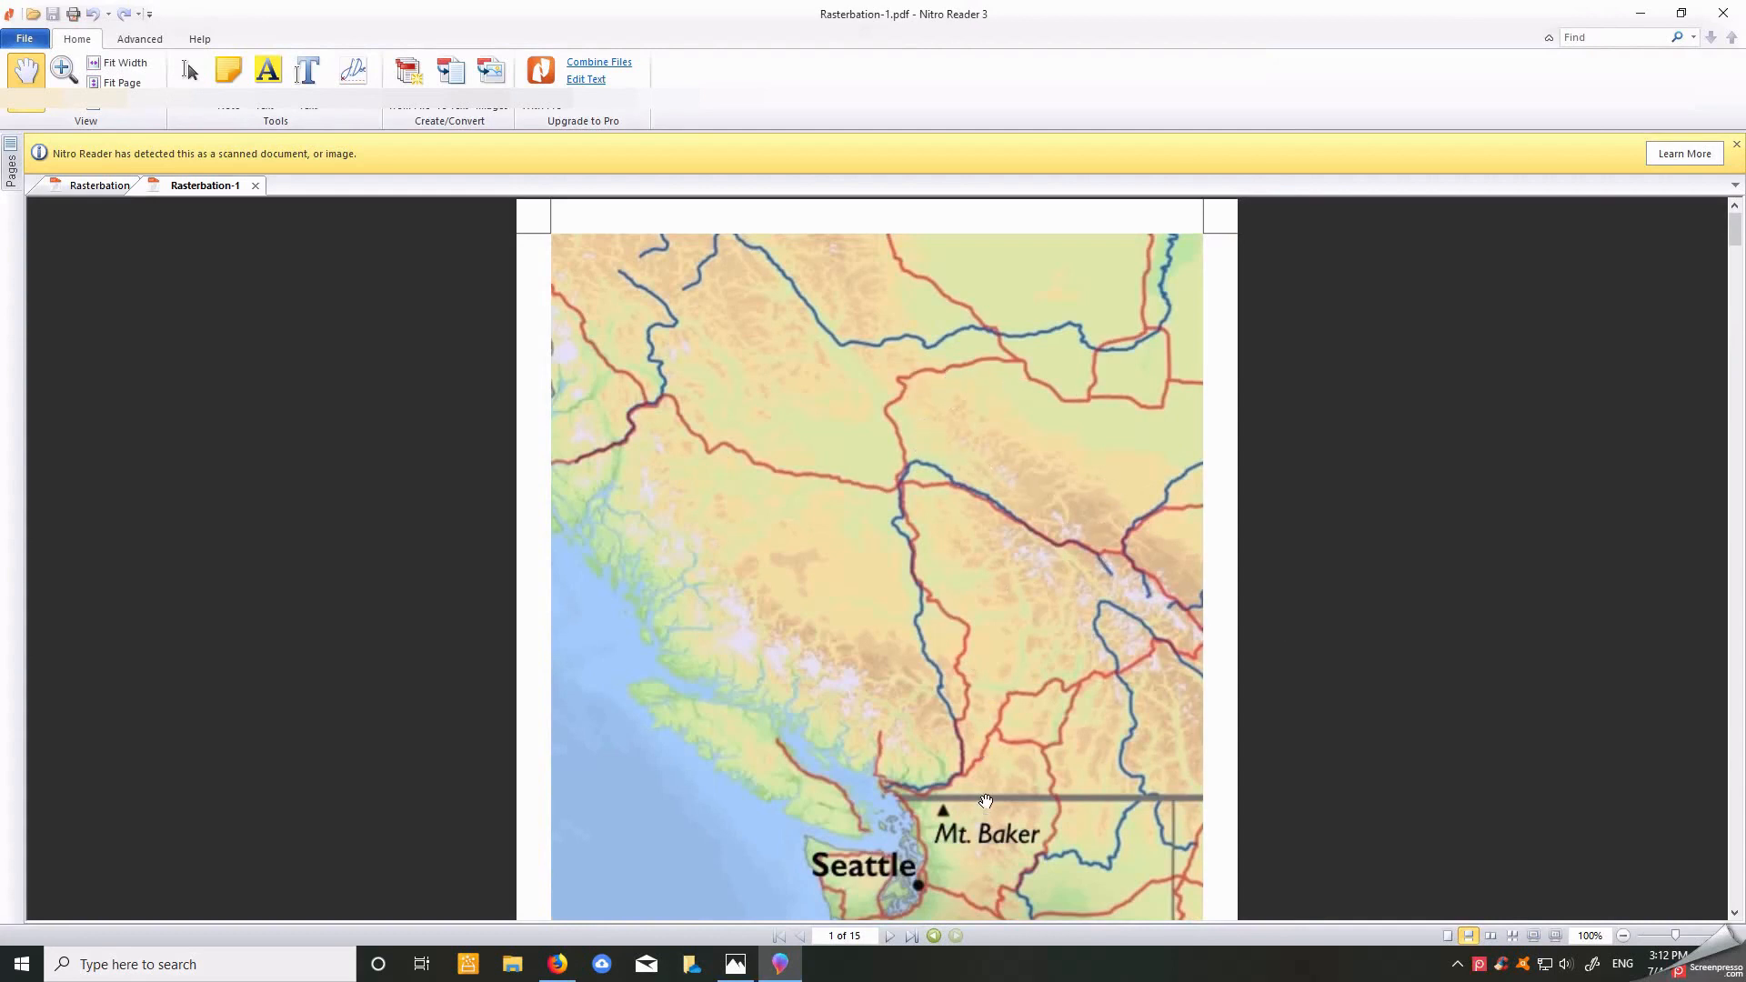
{"action": "scroll", "coordinate": [984, 800], "scroll_direction": "down", "scroll_amount": 5}
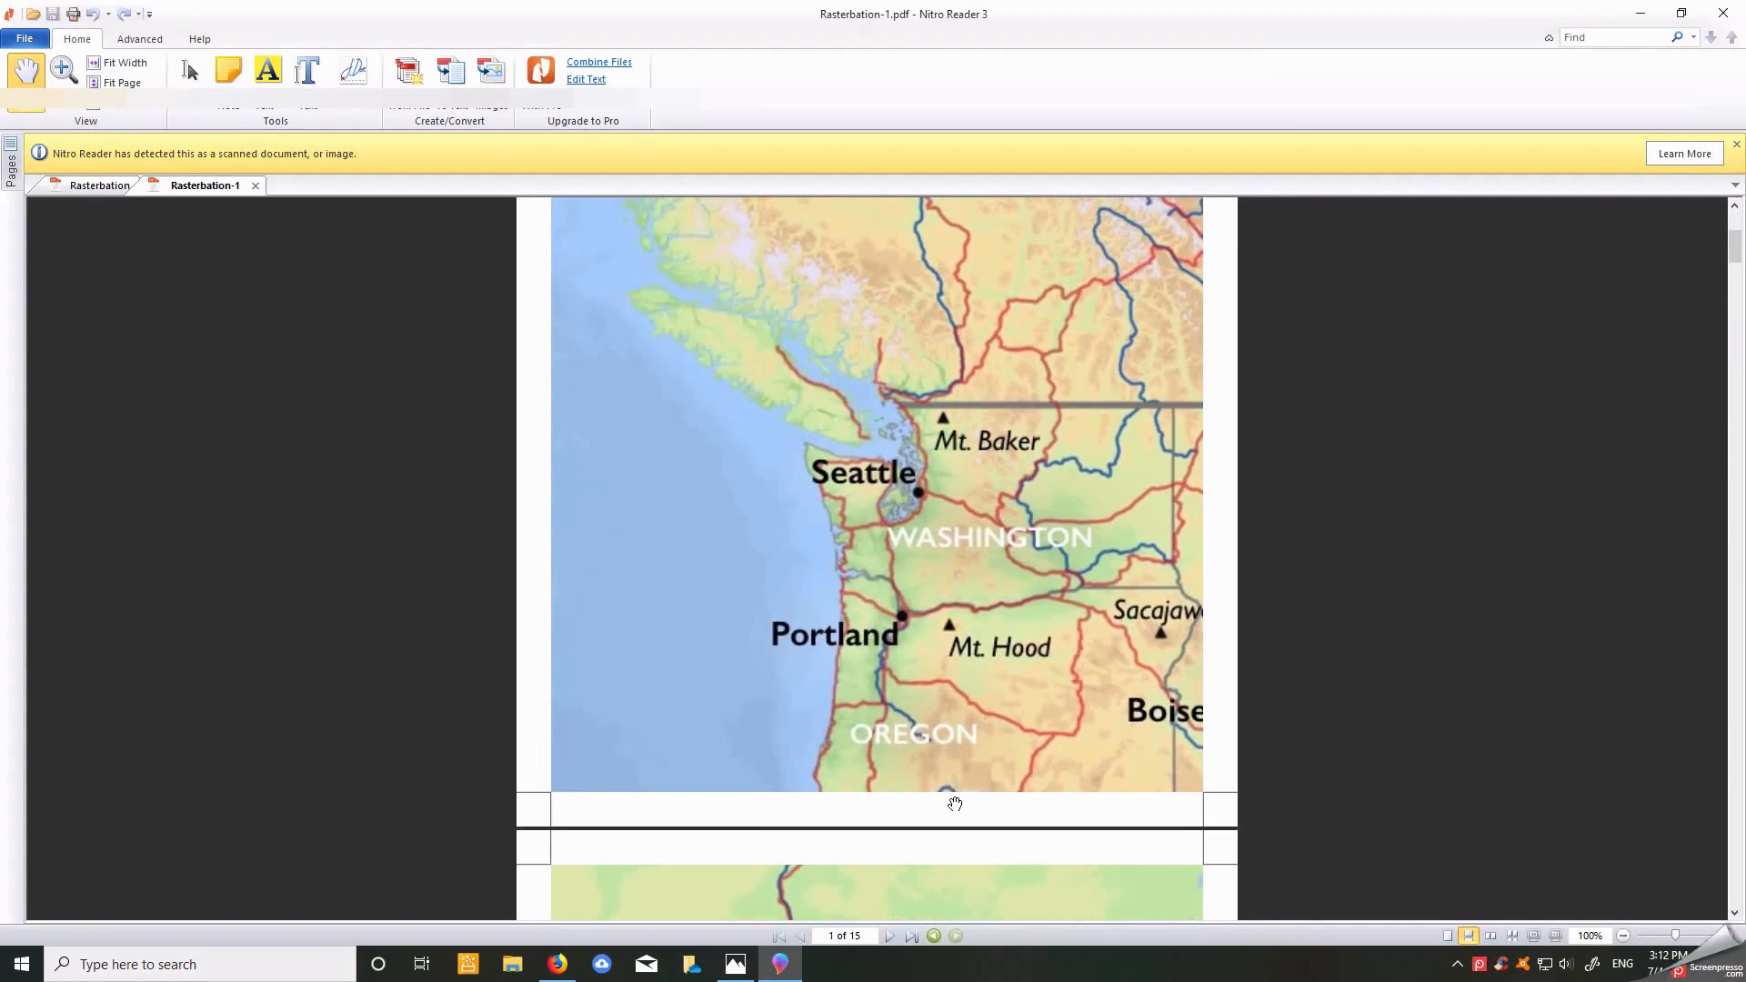
Step: Compare the Space Shuttle Atlantis launch image in Firefox with the Photos picture of the finished wall poster, ending back on The Rasterbator
{"action": "left_click", "coordinate": [559, 965]}
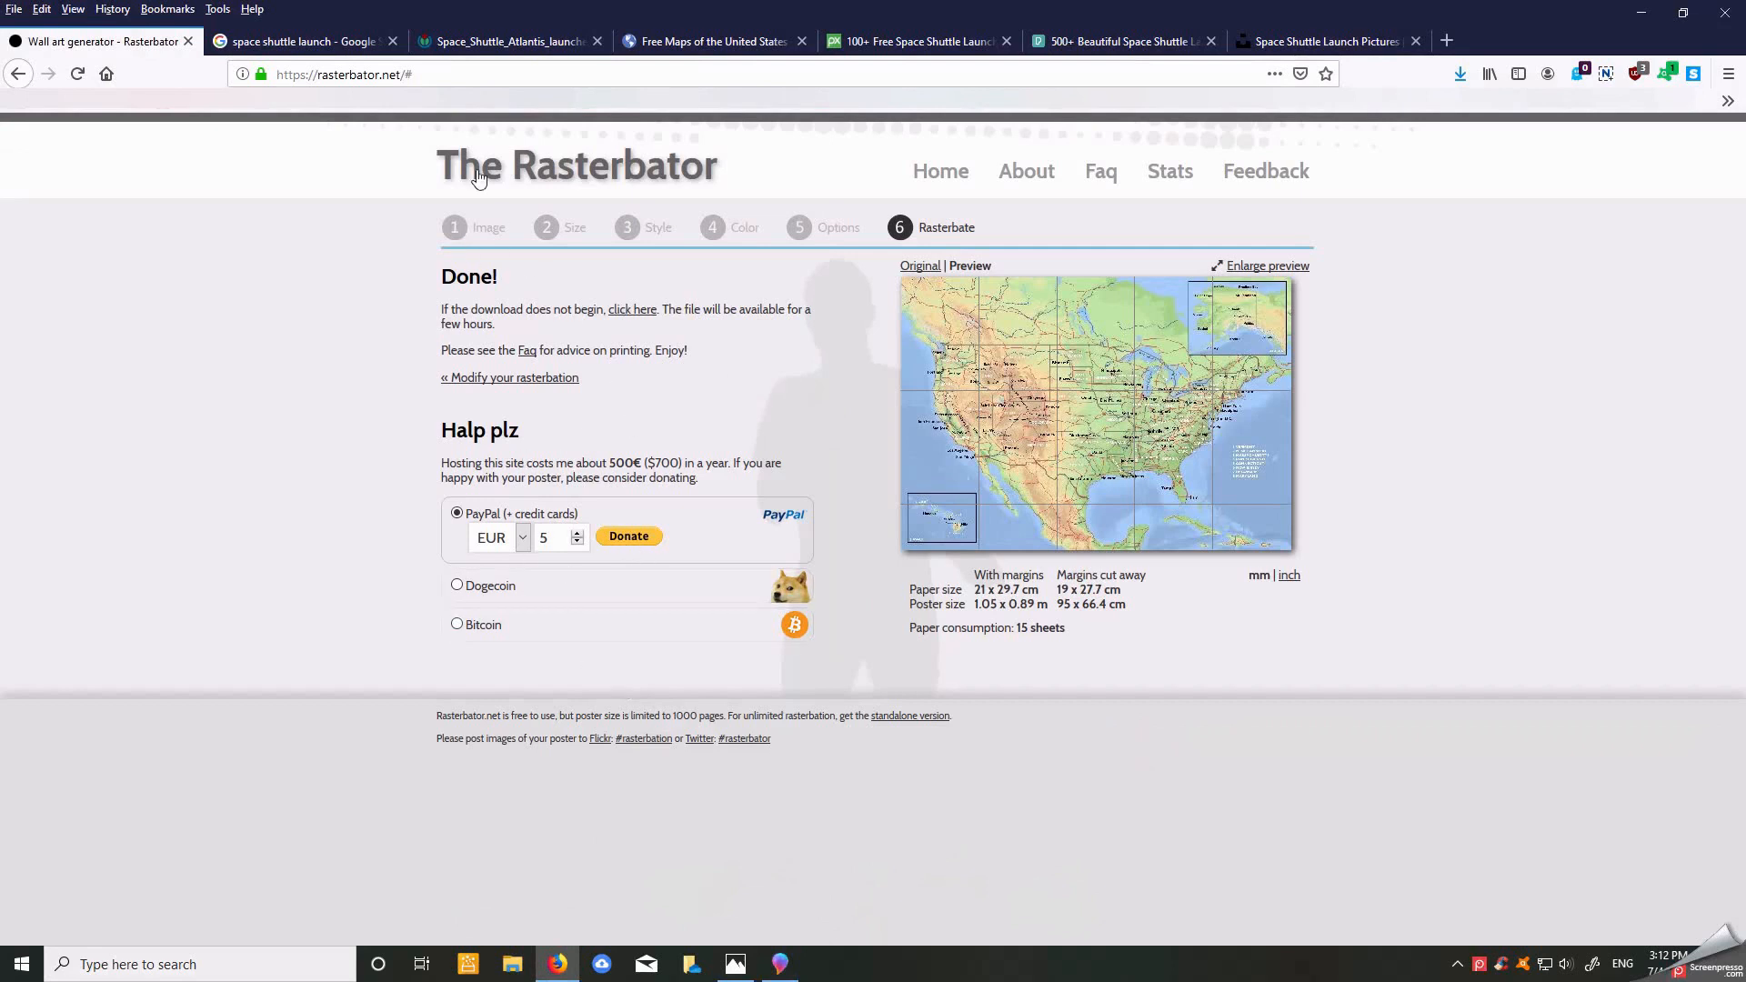
{"action": "left_click", "coordinate": [452, 43]}
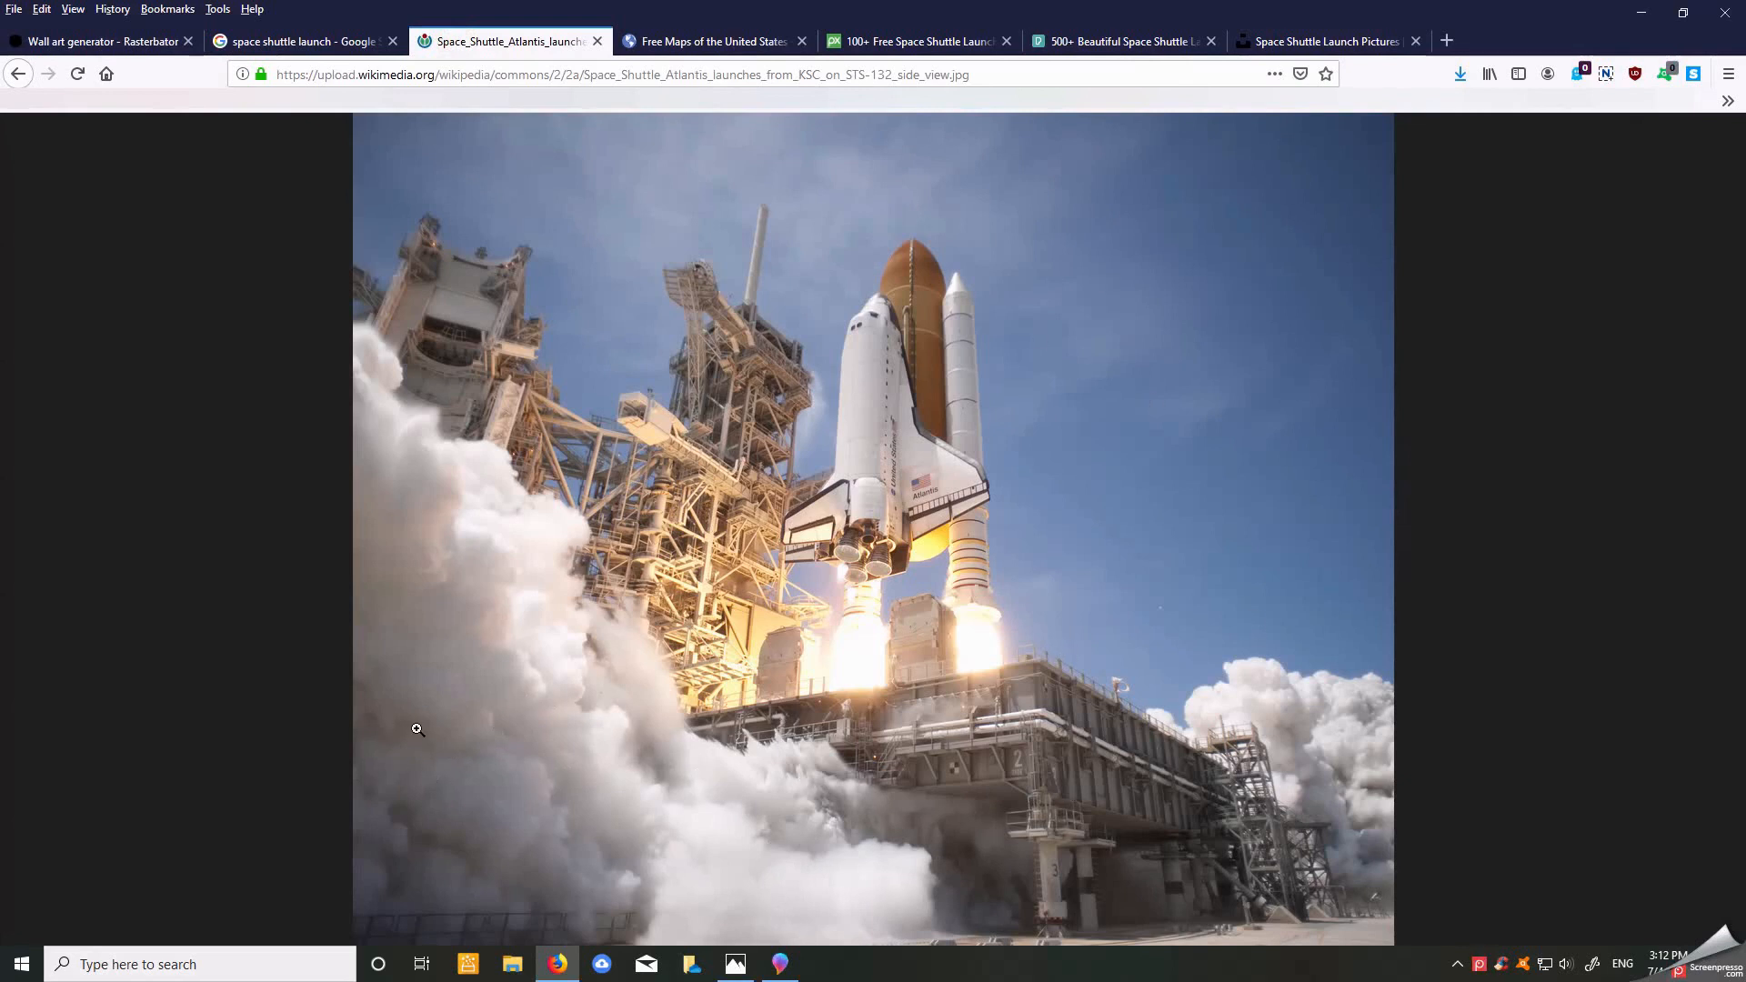
{"action": "left_click", "coordinate": [733, 968]}
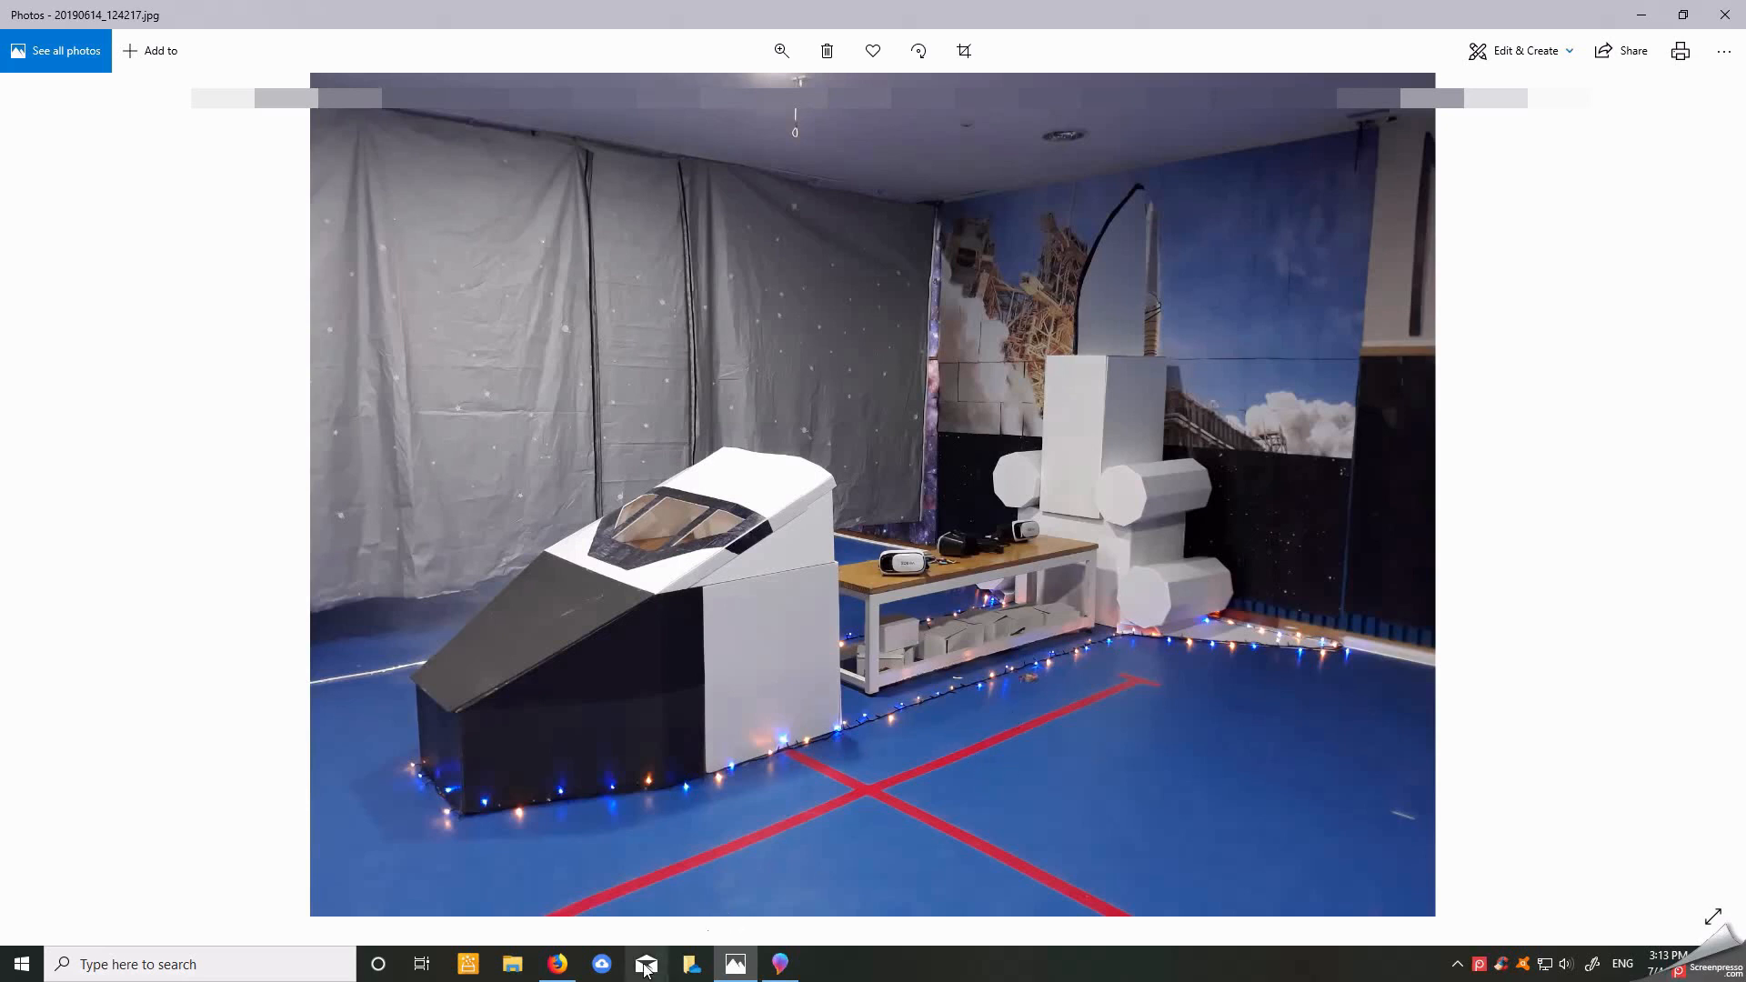
{"action": "left_click", "coordinate": [558, 963]}
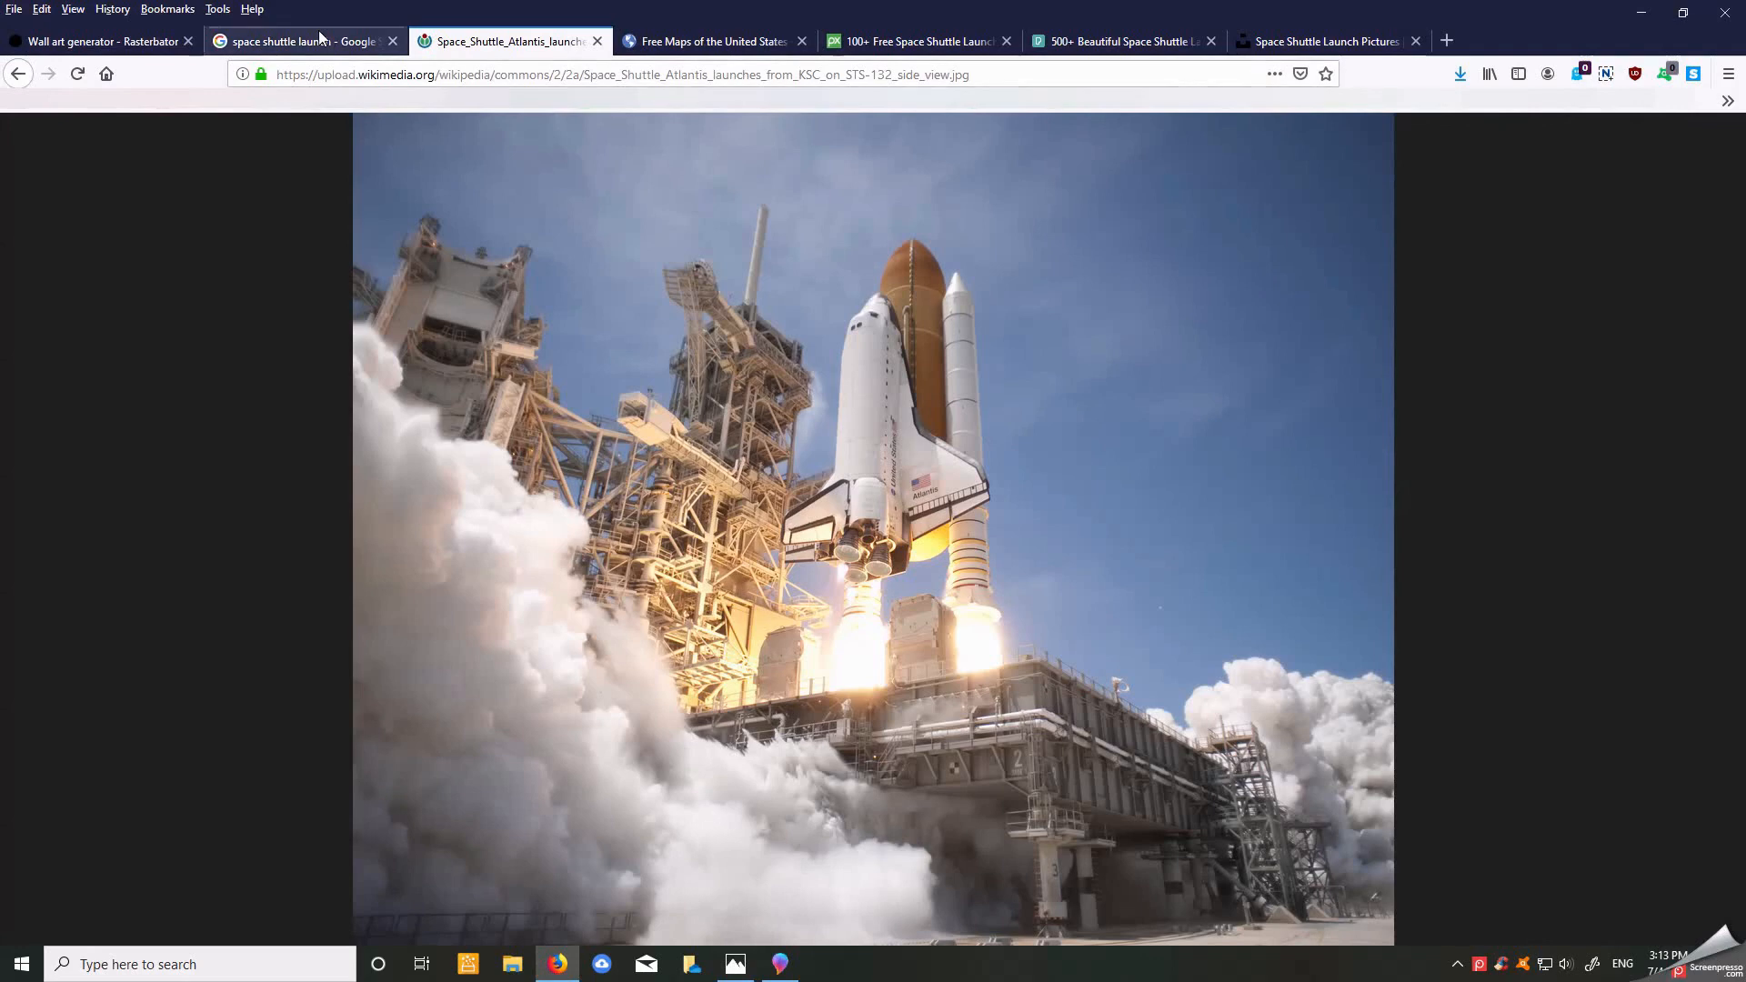
{"action": "left_click", "coordinate": [148, 44]}
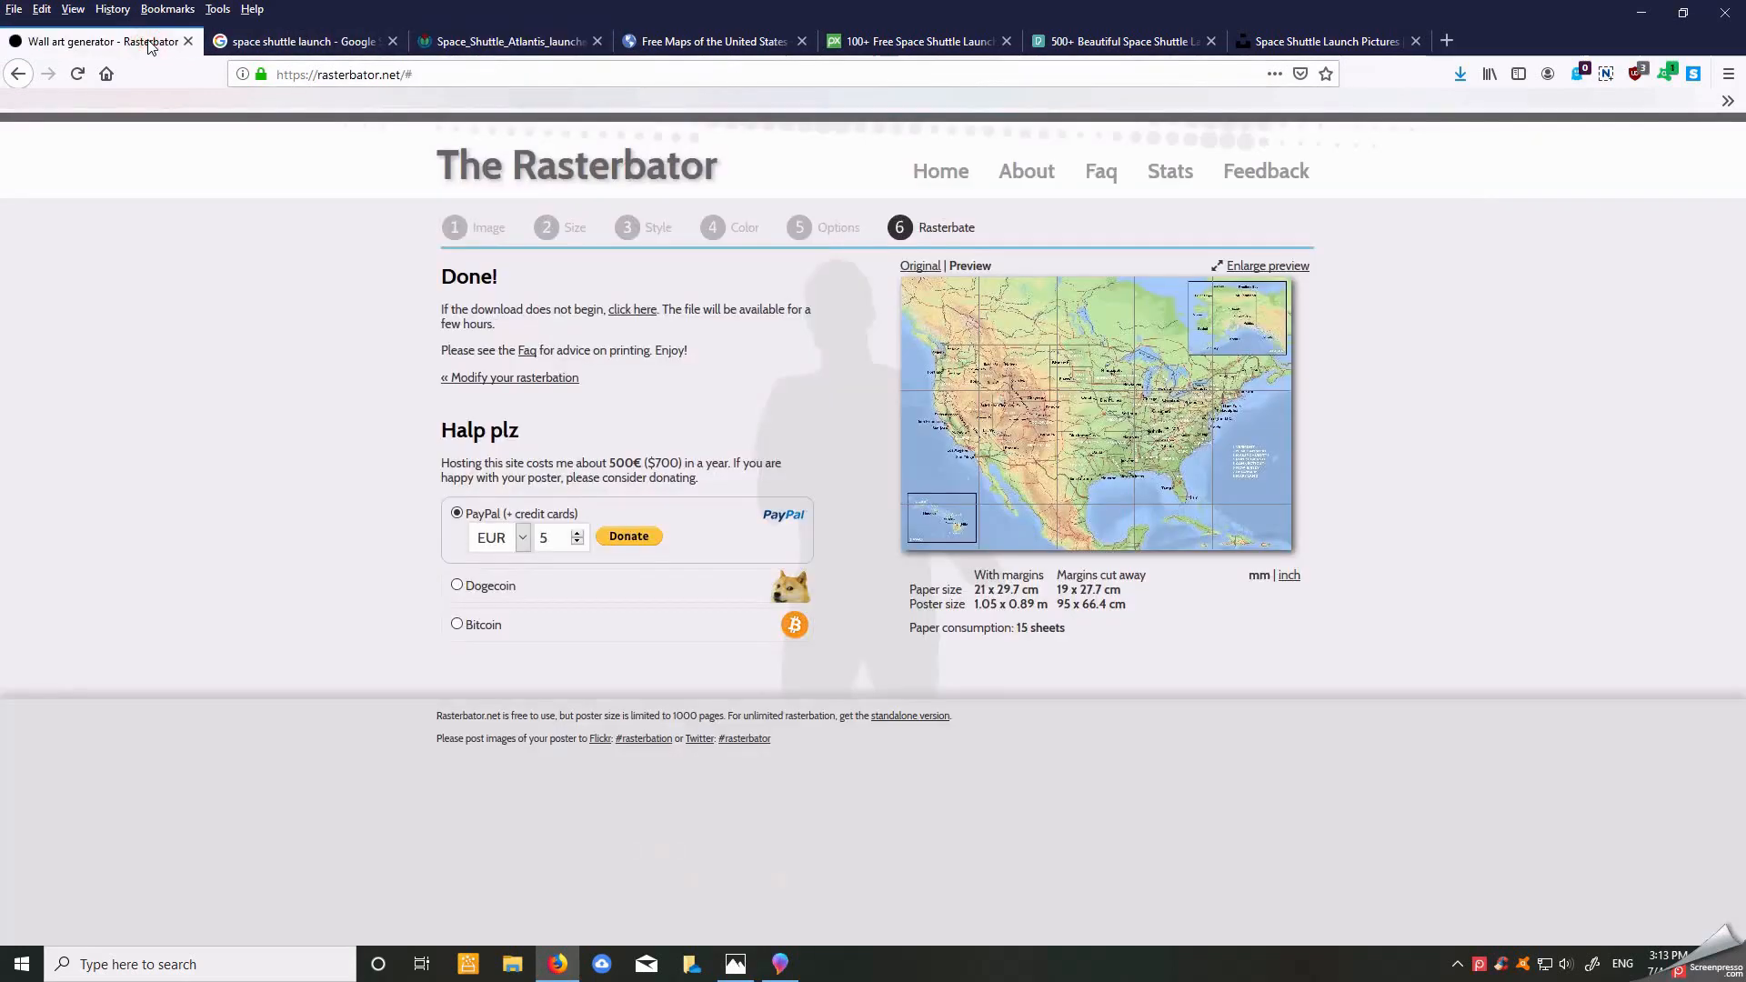